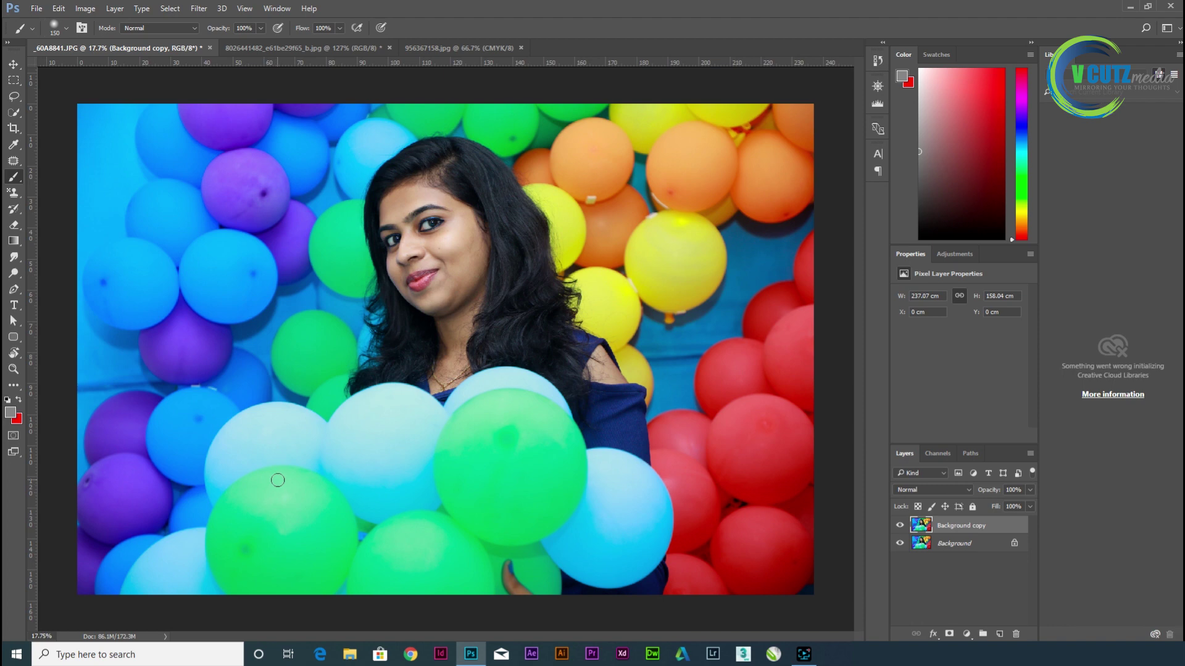
- Open the Filter Gallery for the Background copy layer and preview the Artistic Colored Pencil and Cutout filters
left_click(198, 9)
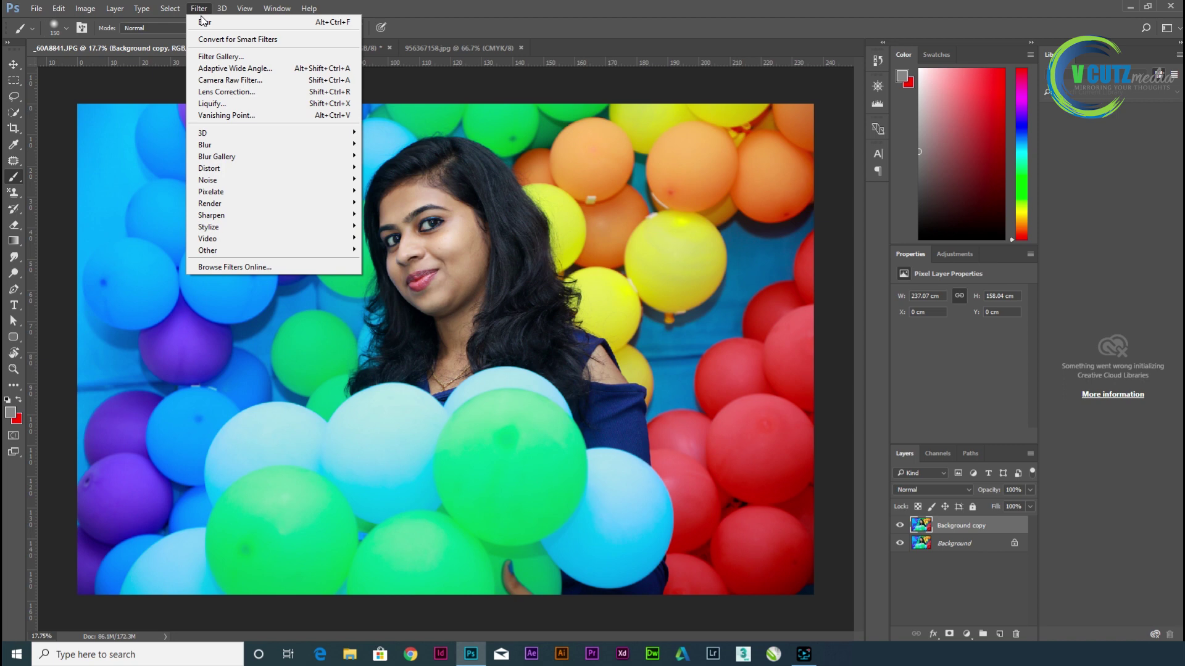
left_click(229, 57)
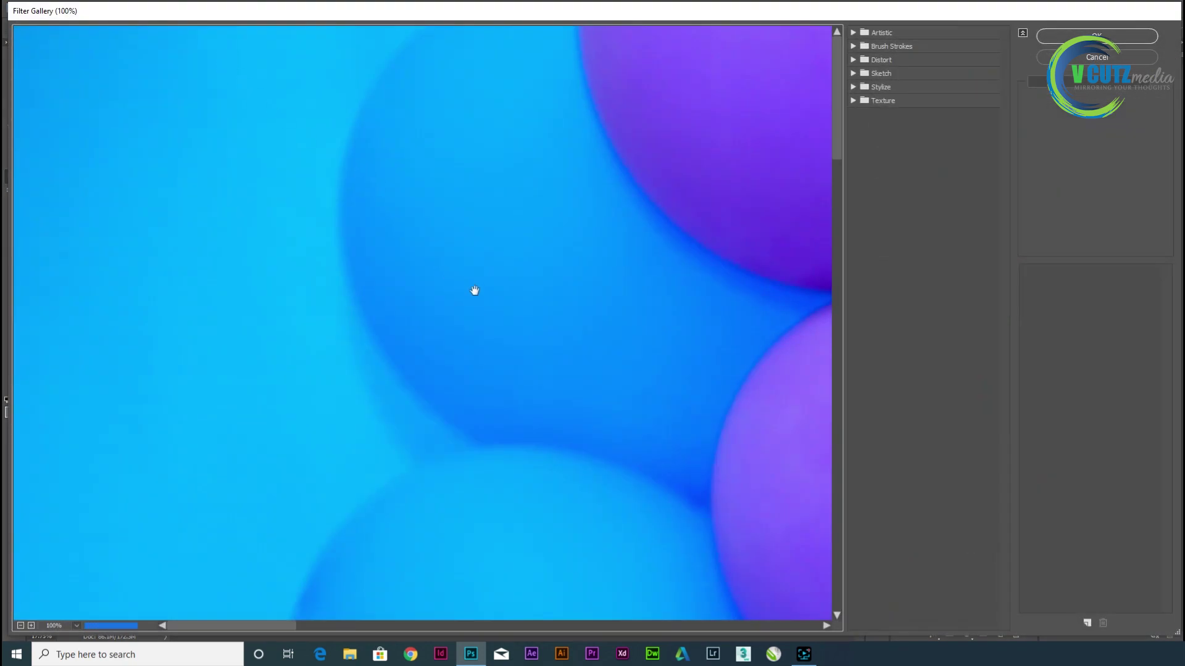
key("ctrl+minus")
key("ctrl+minus")
key("ctrl+minus")
key("ctrl+minus")
key("ctrl+minus")
key("ctrl+minus")
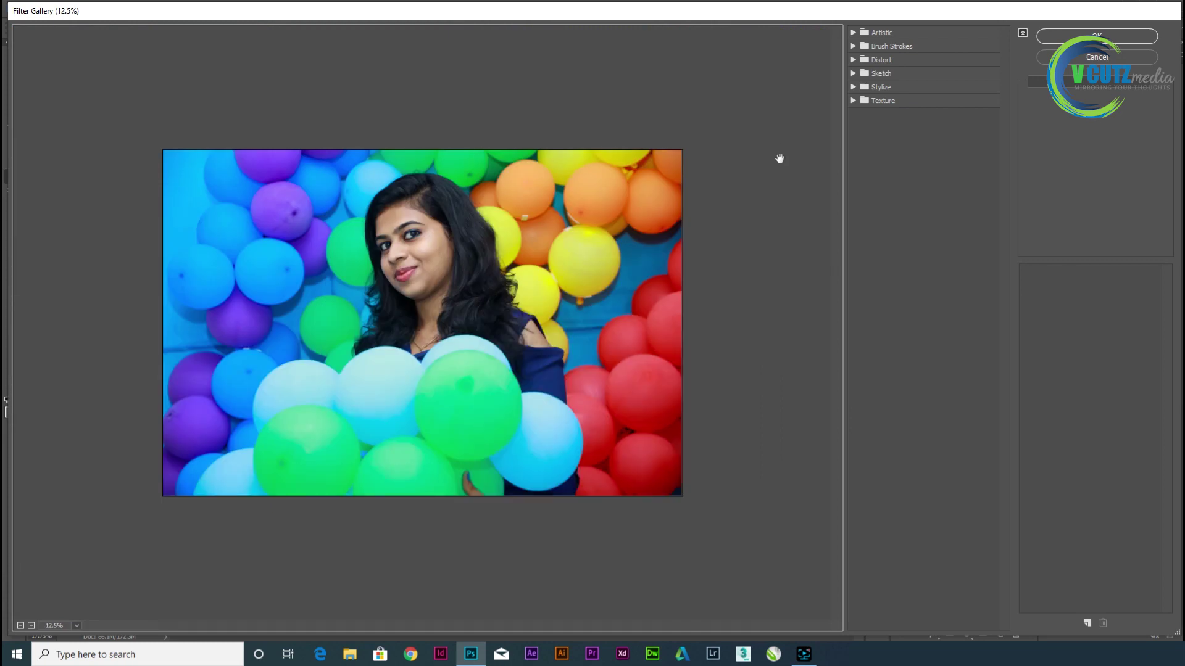
left_click(852, 32)
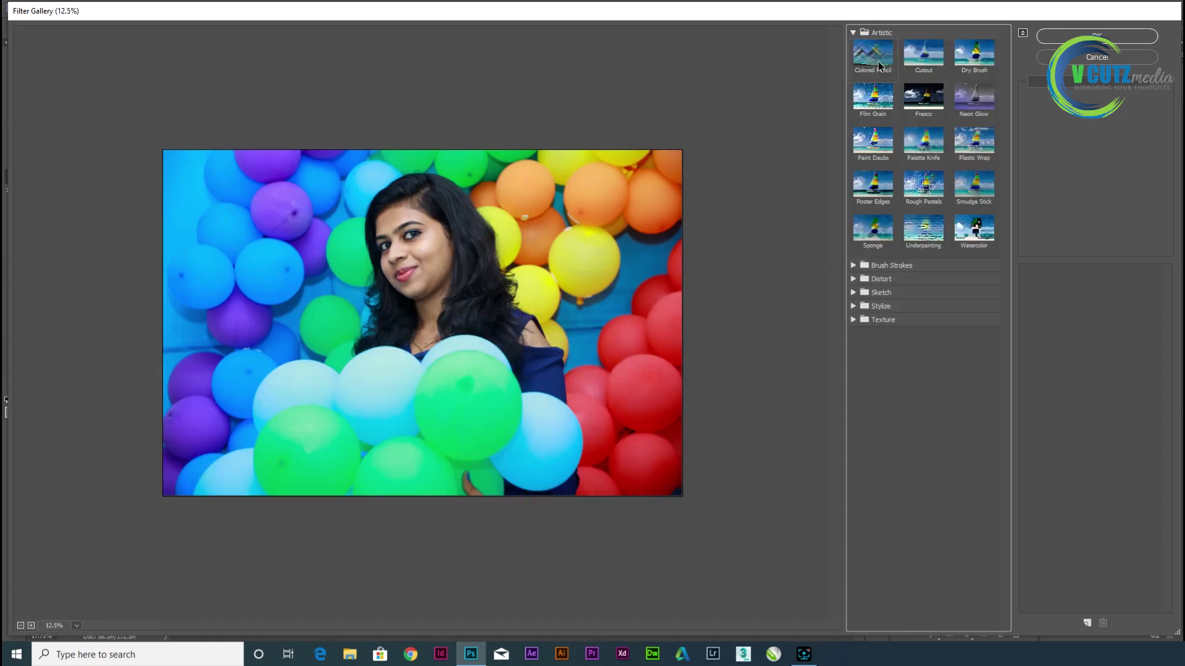
left_click(879, 61)
left_click(923, 55)
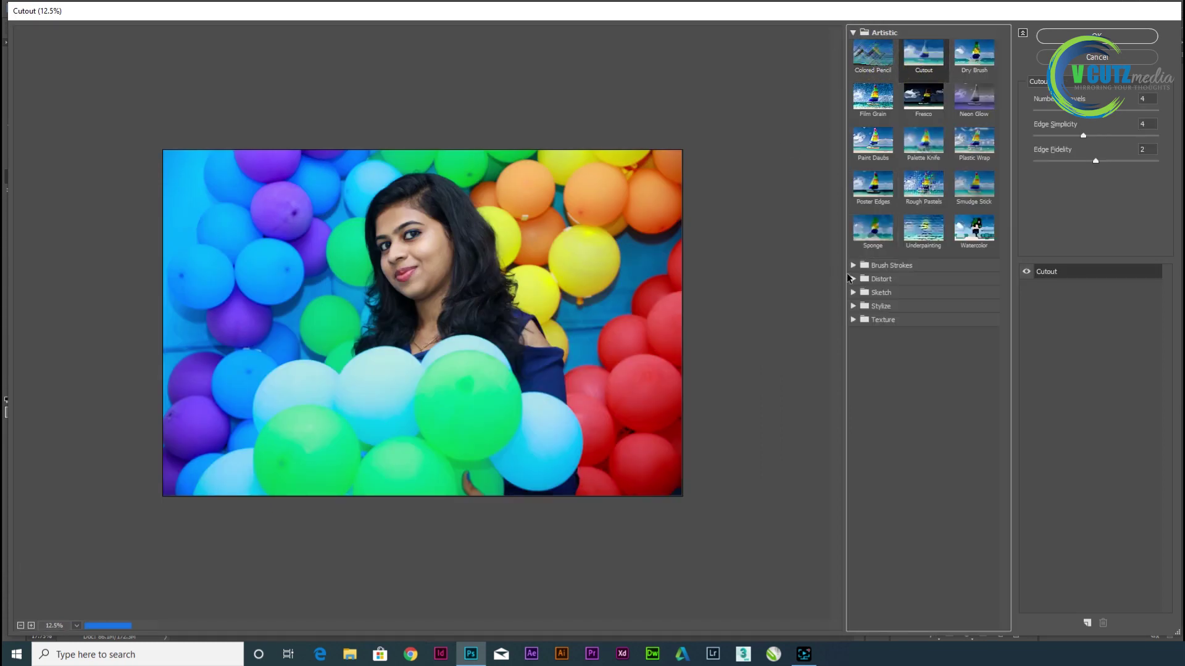
- Preview the Angled Strokes filter and look through the Distort and Sketch filter categories
left_click(854, 266)
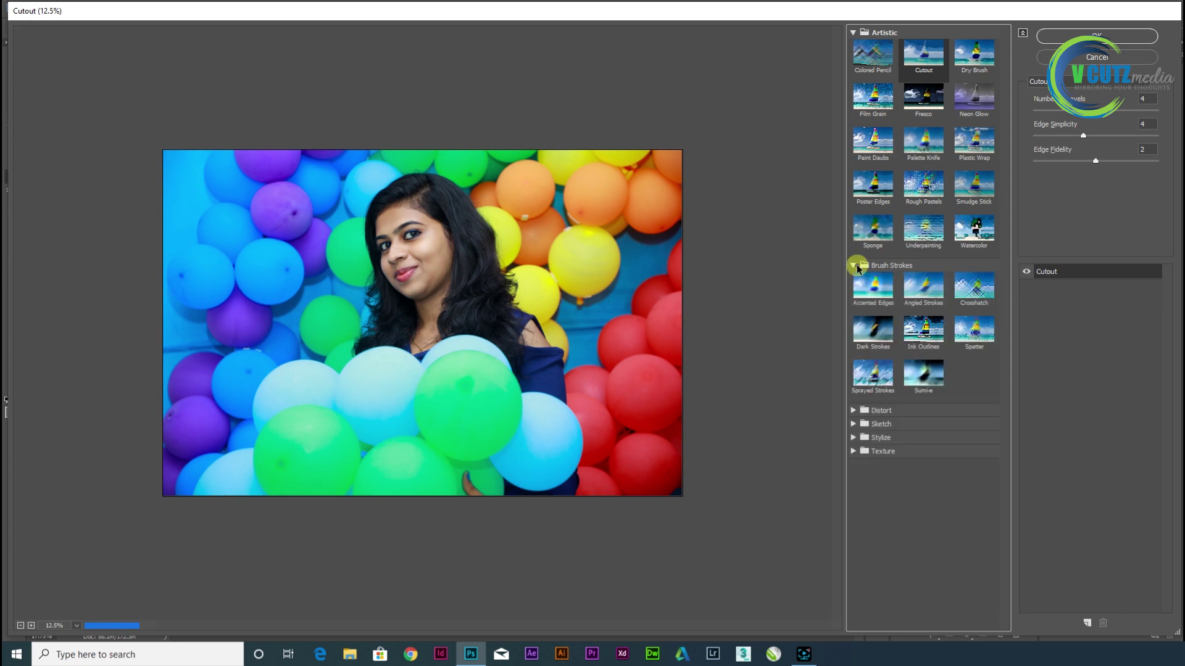
left_click(923, 291)
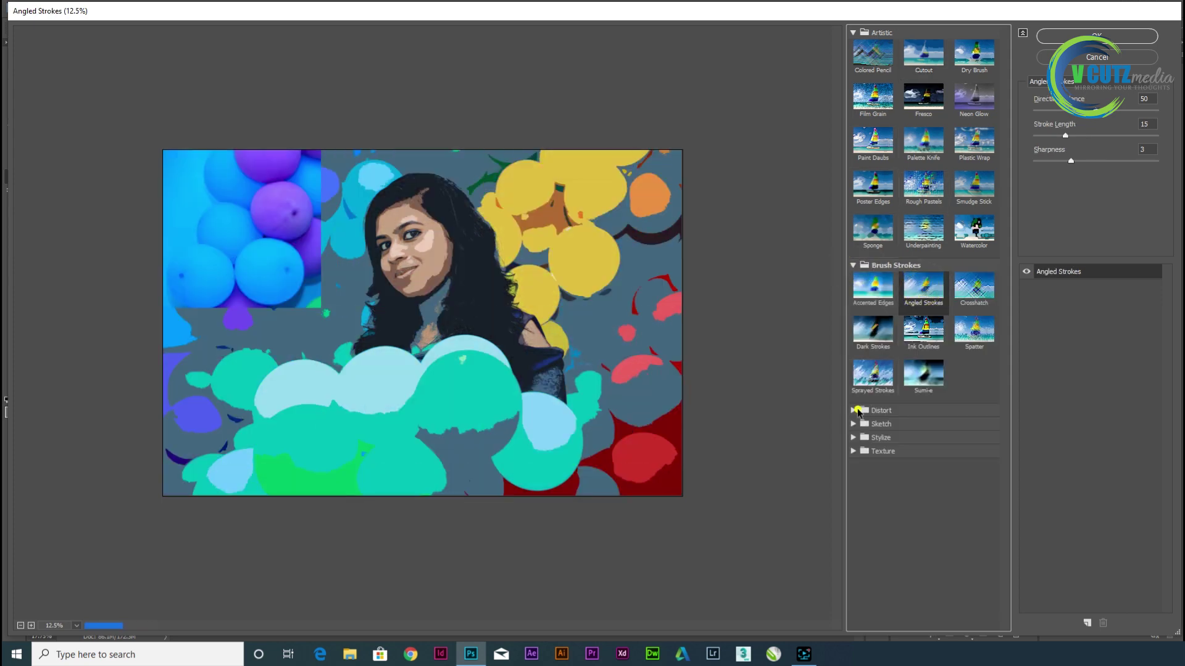
left_click(853, 410)
left_click(853, 467)
scroll(860, 486, "down", 3)
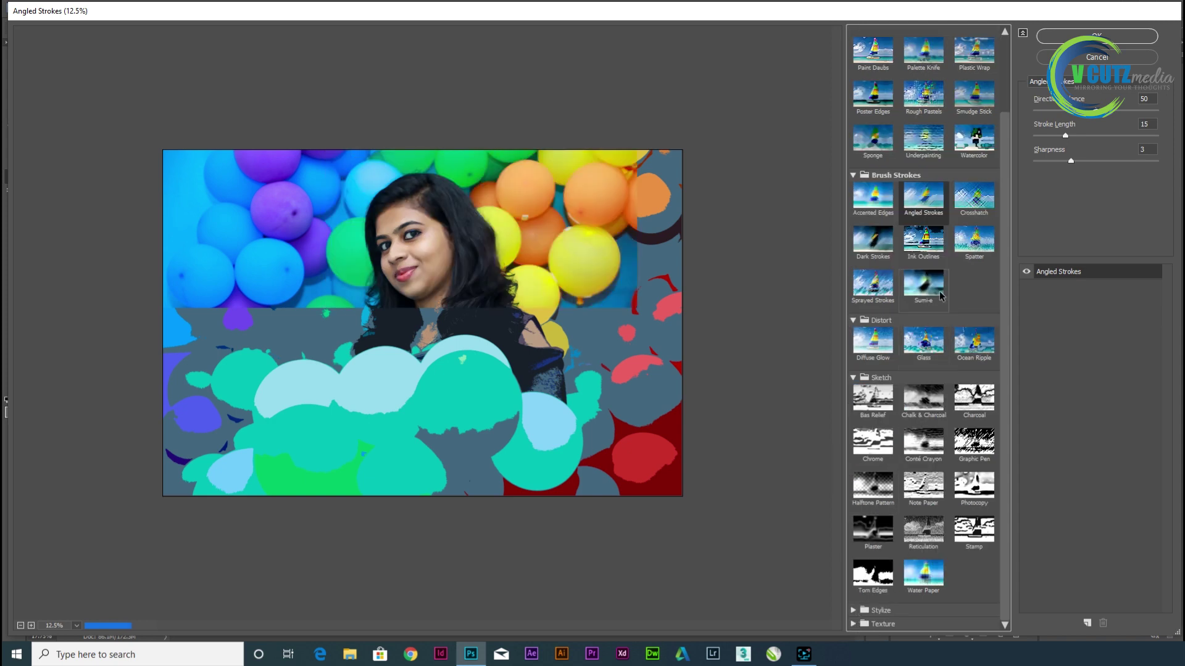
scroll(861, 493, "up", 3)
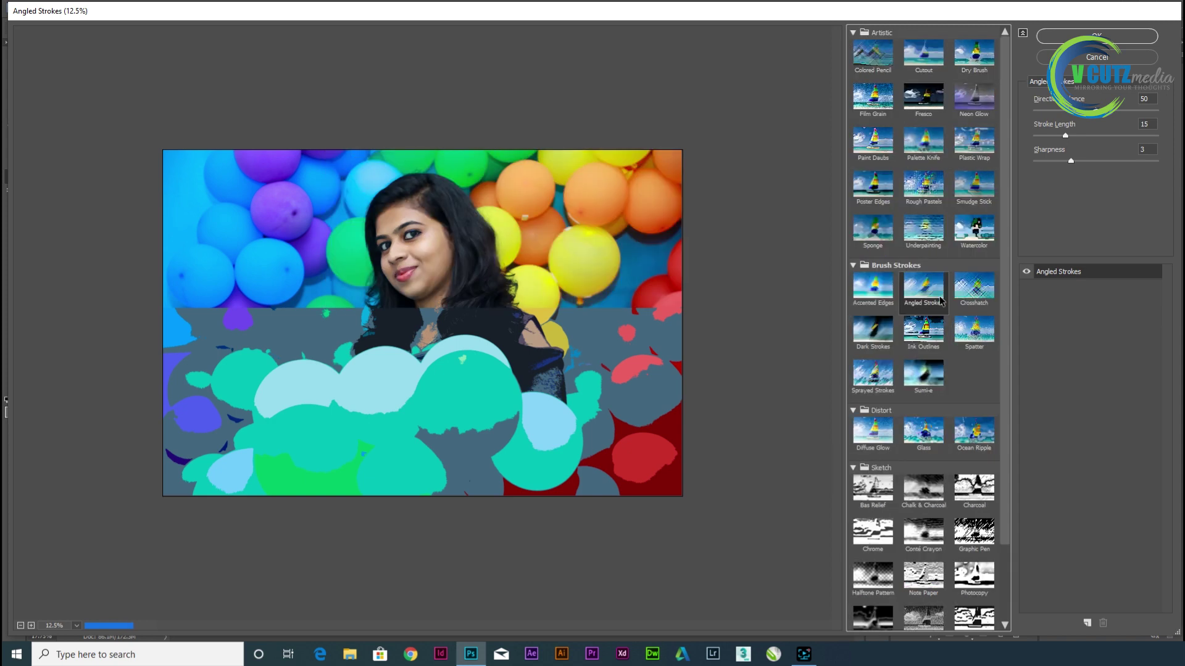
left_click(853, 410)
left_click(852, 424)
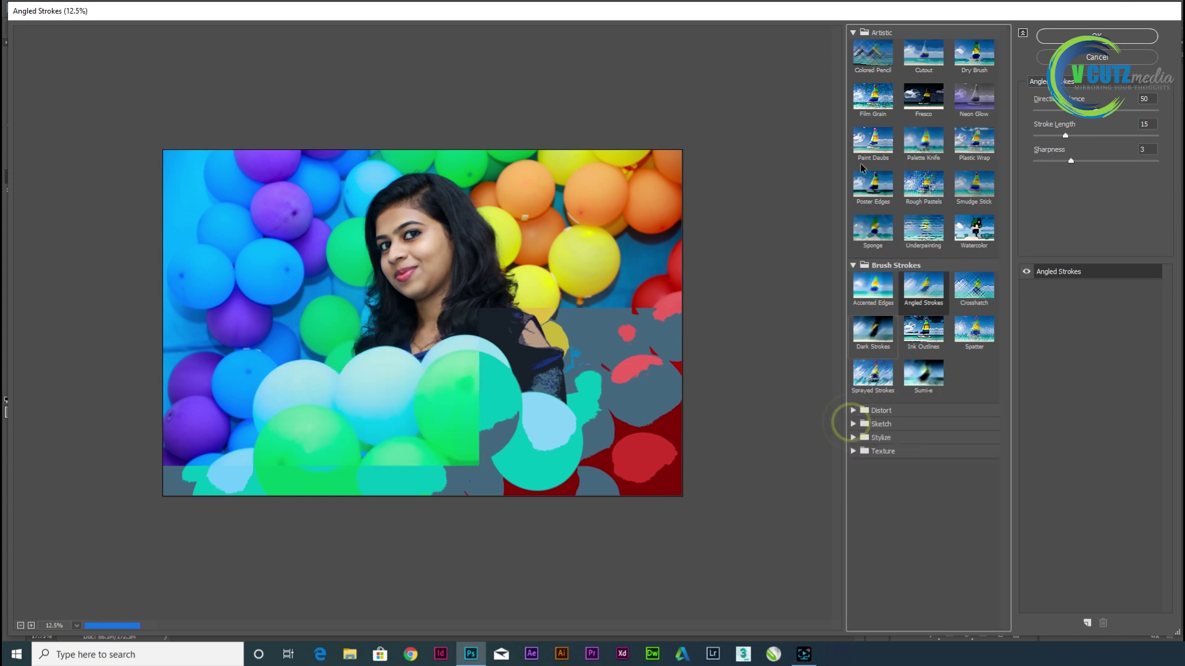
- Preview the Colored Pencil filter and the Cutout filter with Edge Simplicity 5 and Edge Fidelity 2
left_click(877, 61)
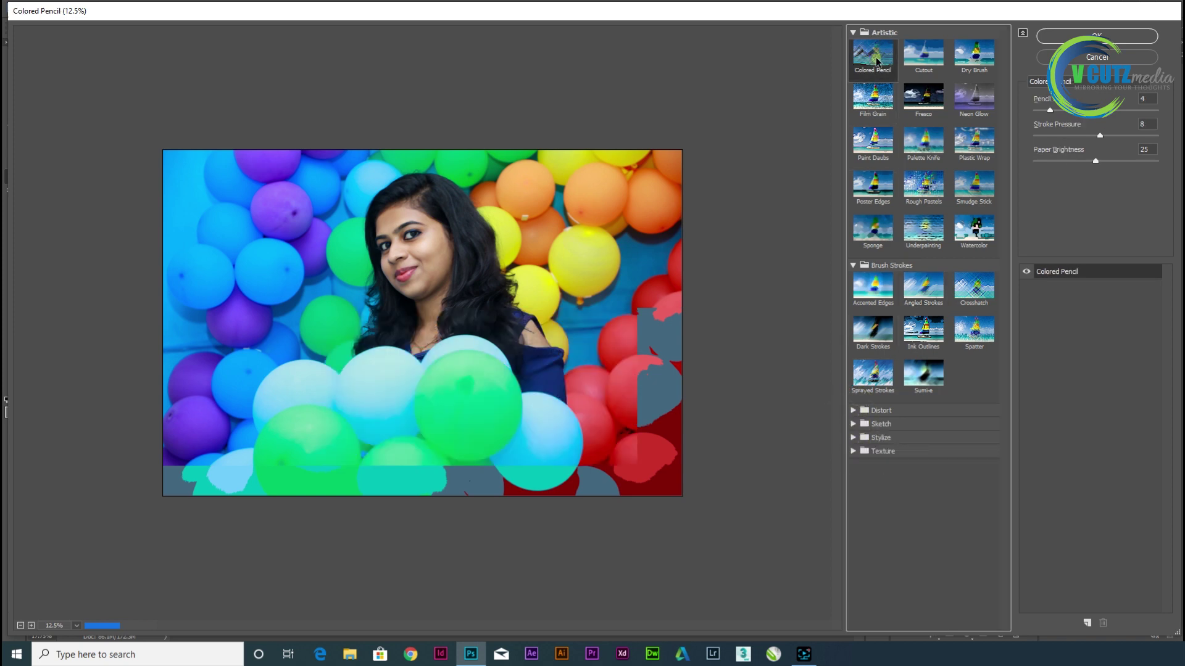
left_click(922, 64)
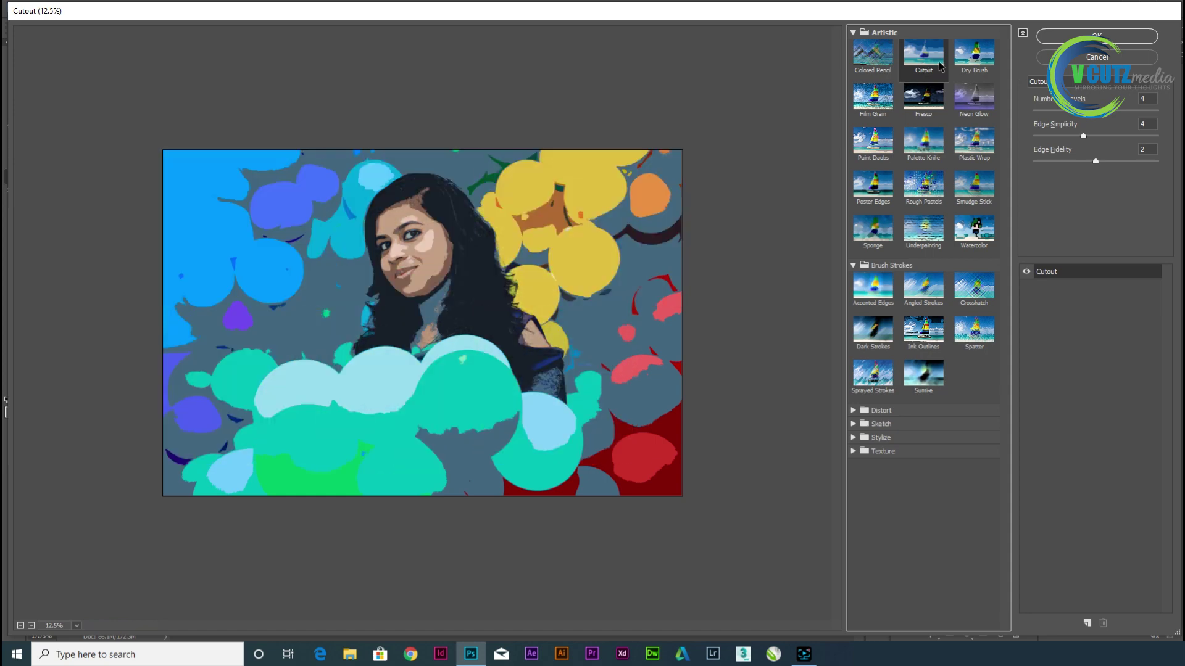
left_click_drag(1075, 112, 1086, 163)
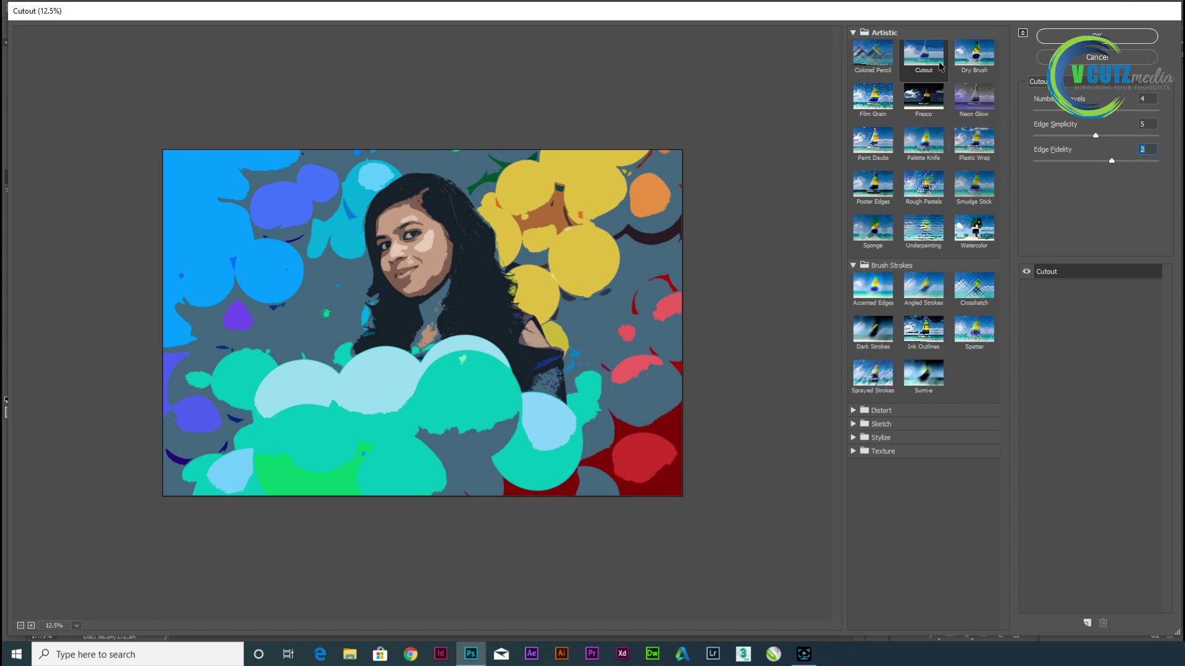
- Preview the Dry Brush filter and the Film Grain filter with Grain 3 and Highlight Area 3
left_click(977, 58)
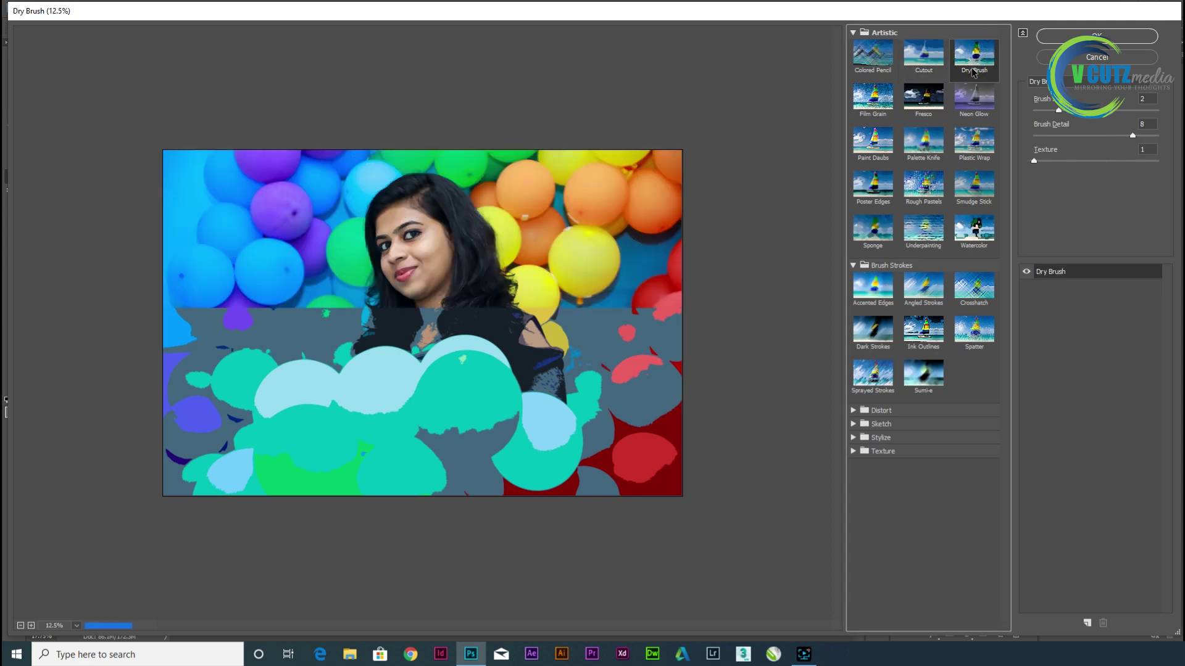
left_click(875, 99)
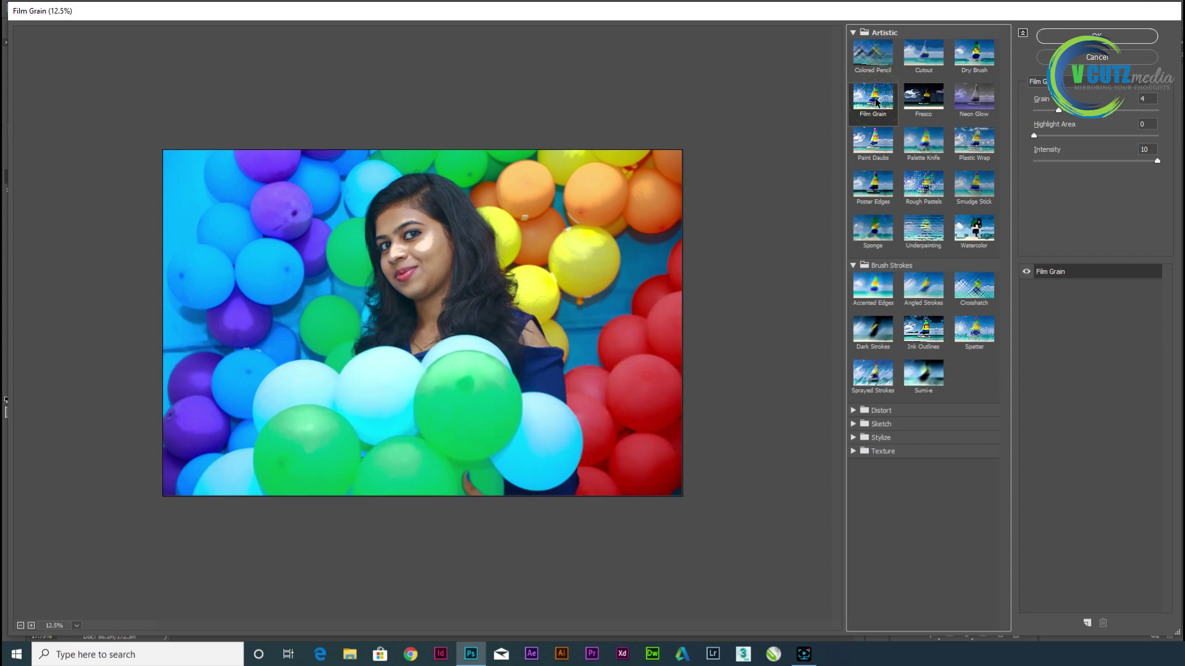
left_click_drag(1058, 110, 1052, 137)
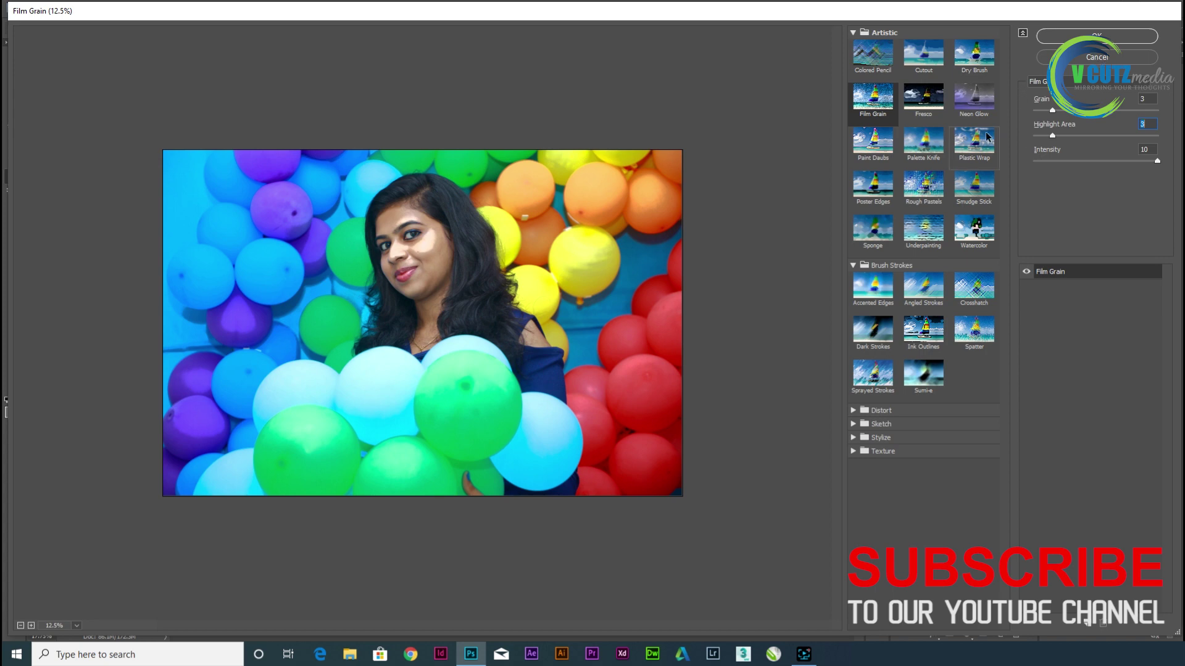
- Preview Plastic Wrap with Highlight Strength 12, Detail 8 and Smoothness 10, try Underpainting, and leave the Filter Gallery without applying a filter
left_click(977, 148)
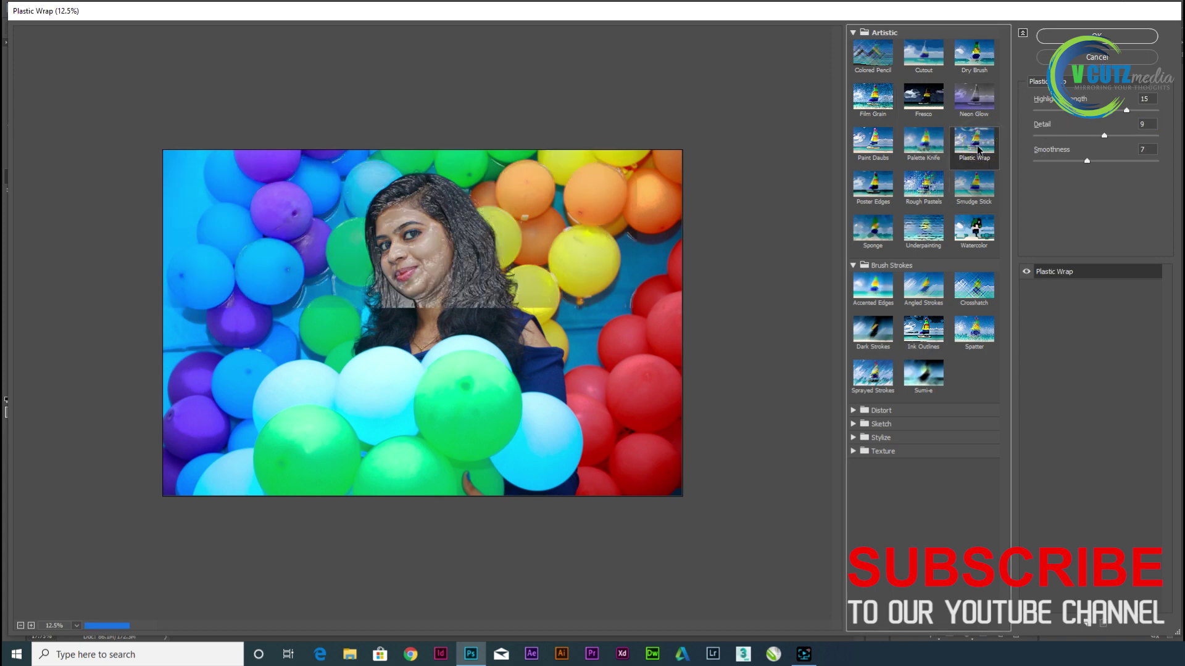
left_click_drag(1127, 110, 1102, 111)
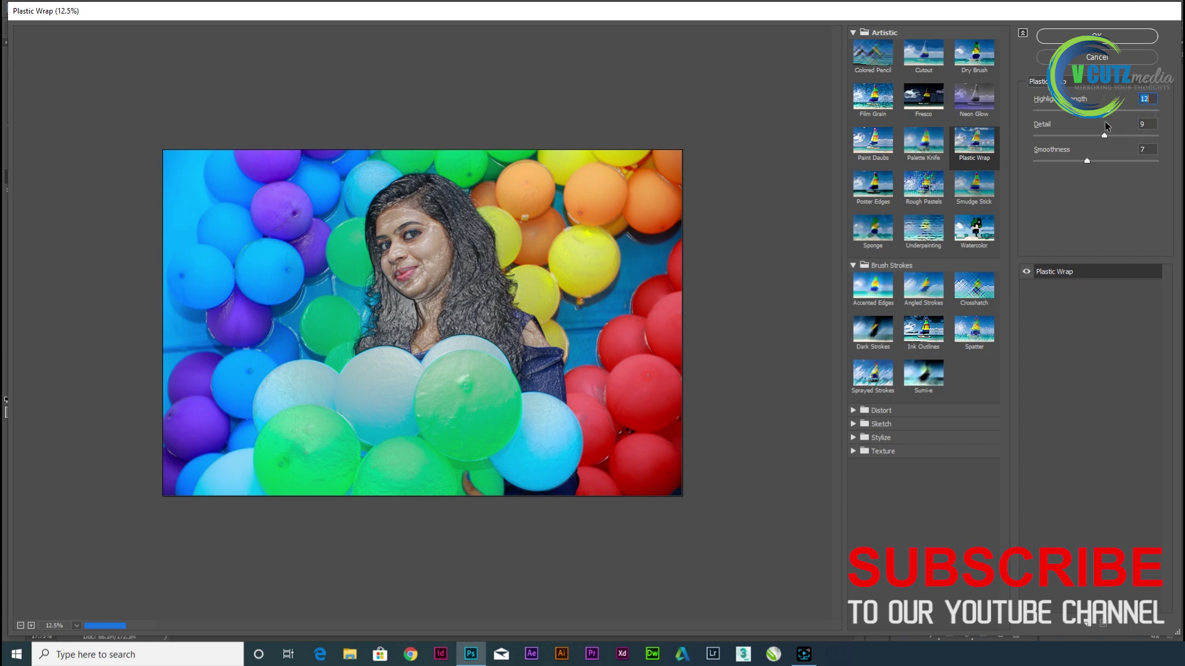
left_click_drag(1104, 135, 1114, 163)
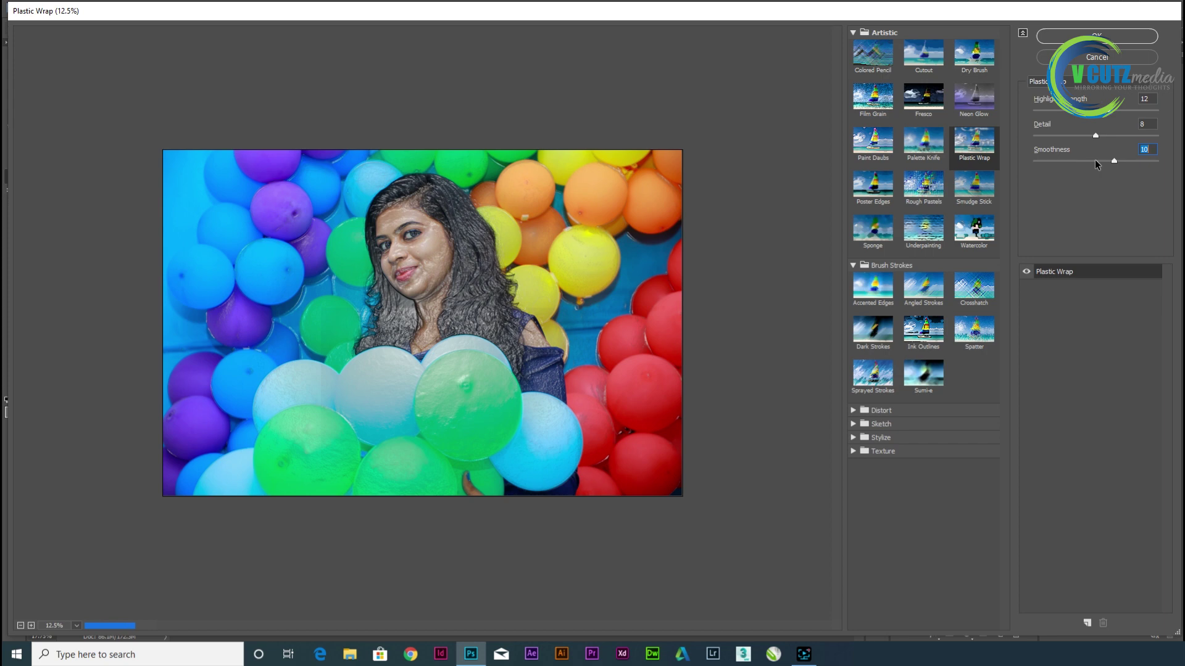
left_click(923, 229)
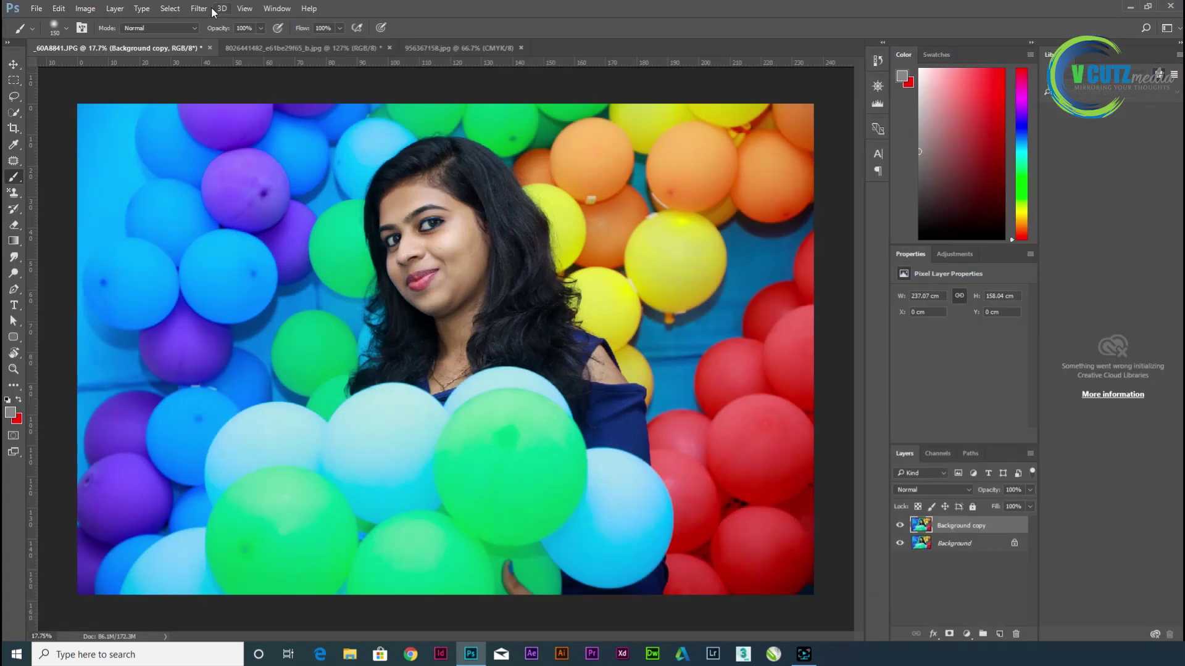
- Open the Camera Raw Filter on the Background copy layer and enlarge its window to nearly fill the screen
left_click(198, 8)
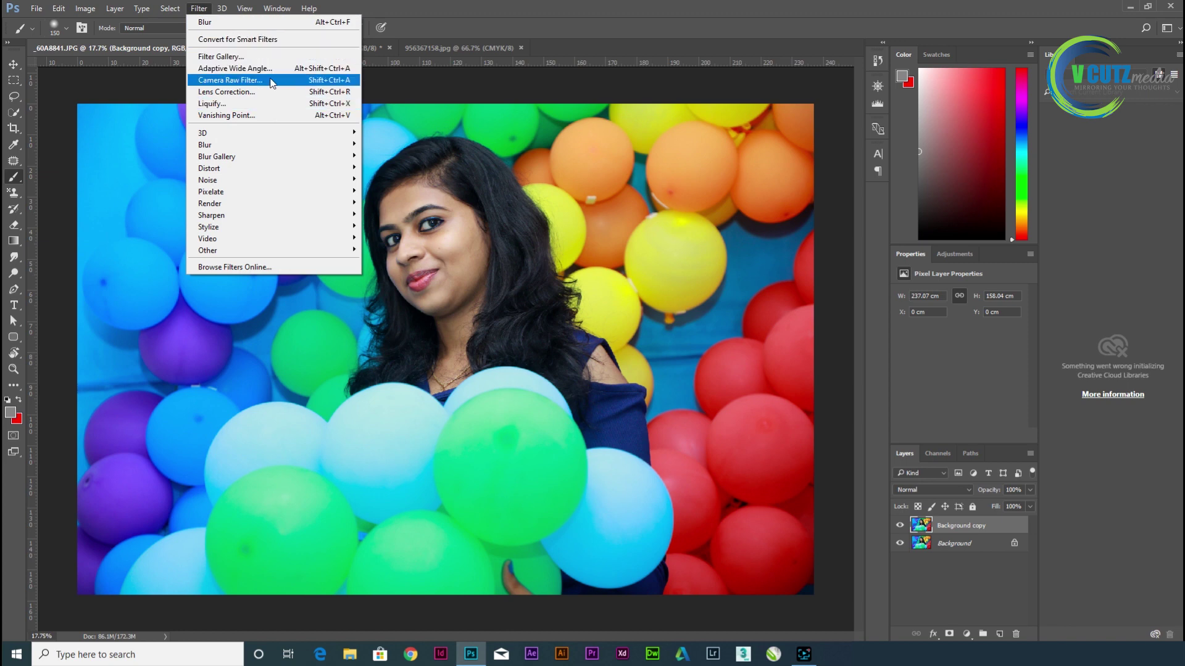
left_click(271, 81)
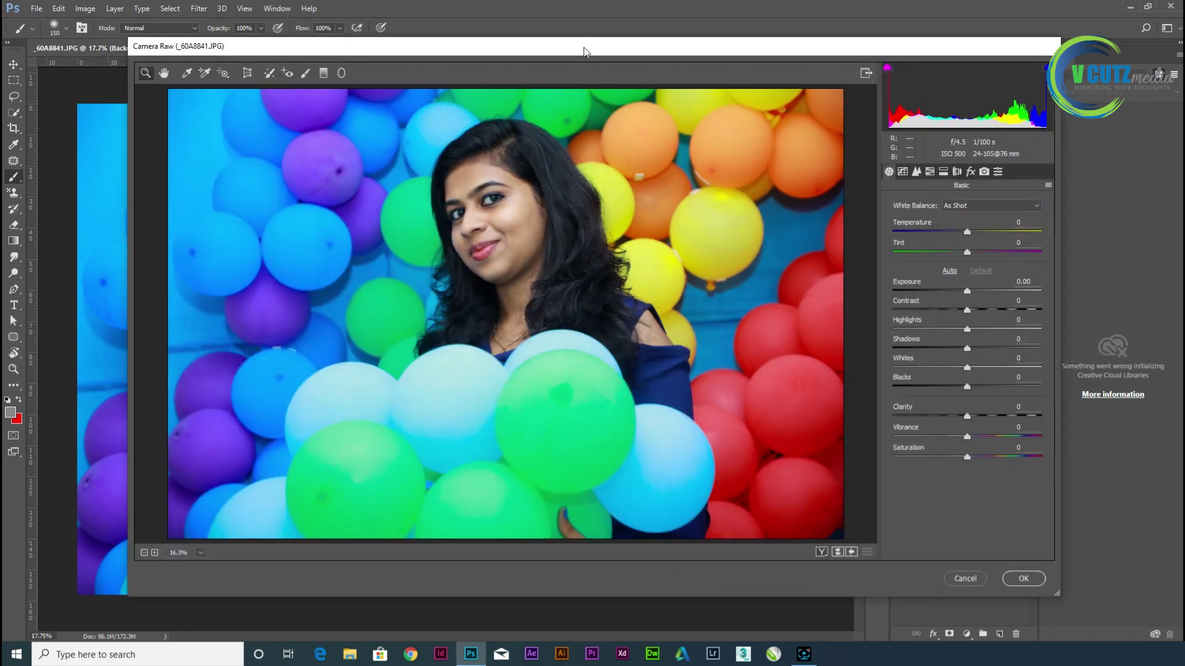
left_click_drag(585, 48, 553, 20)
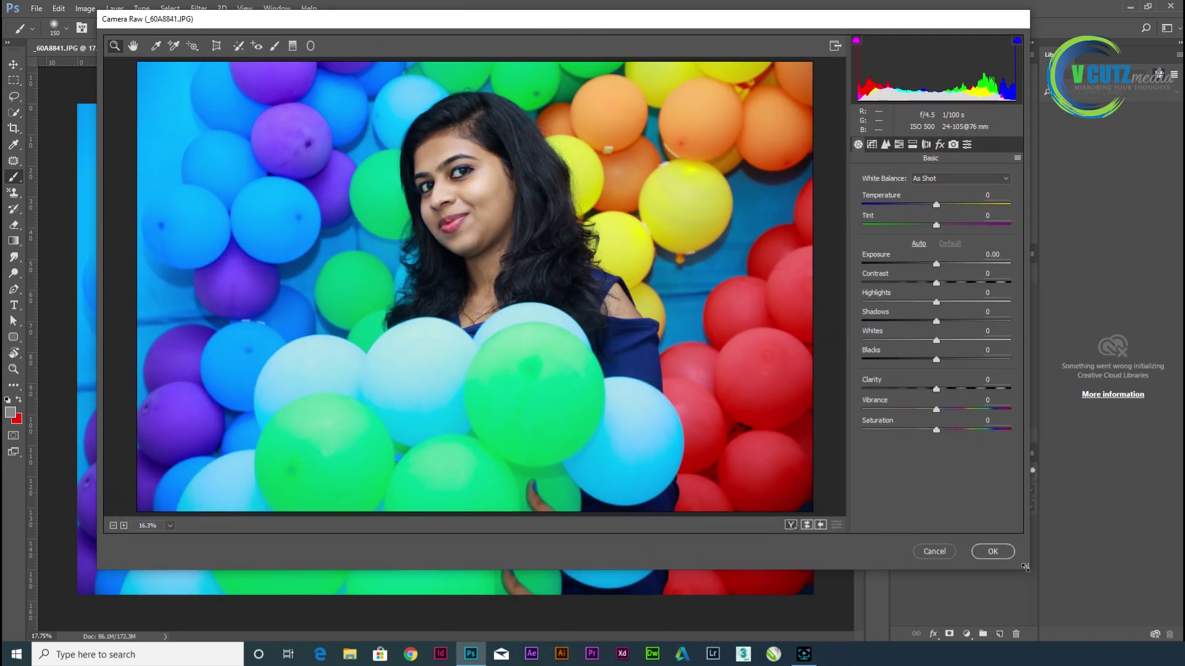
left_click_drag(1024, 566, 1106, 640)
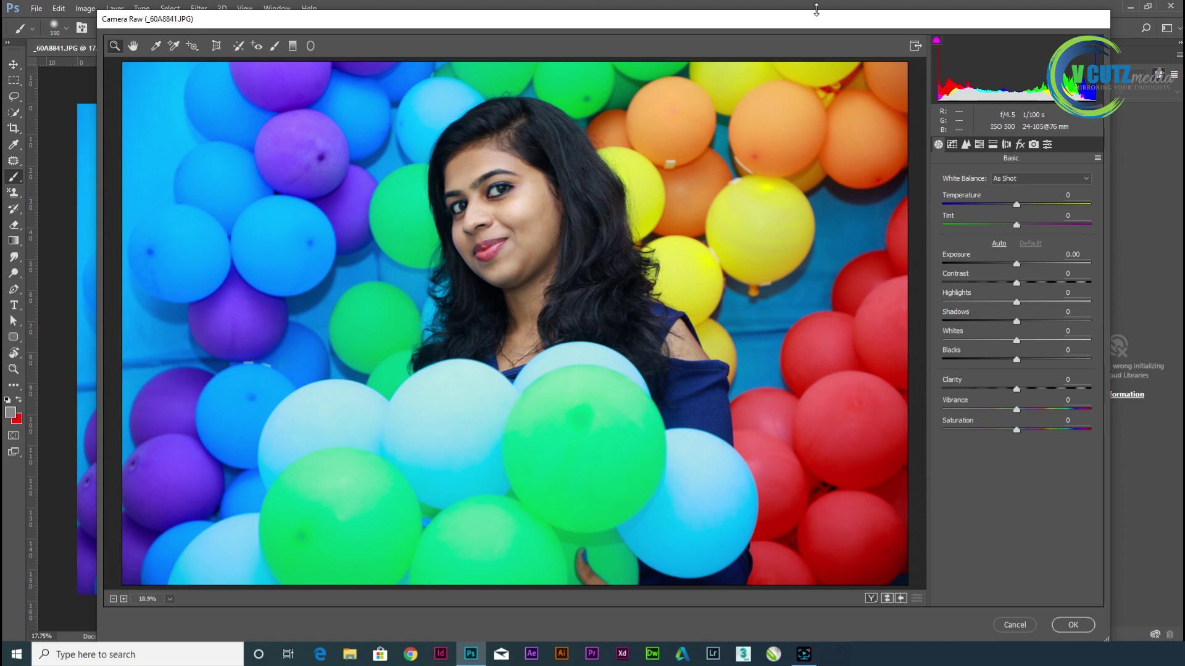
left_click_drag(813, 24, 805, 14)
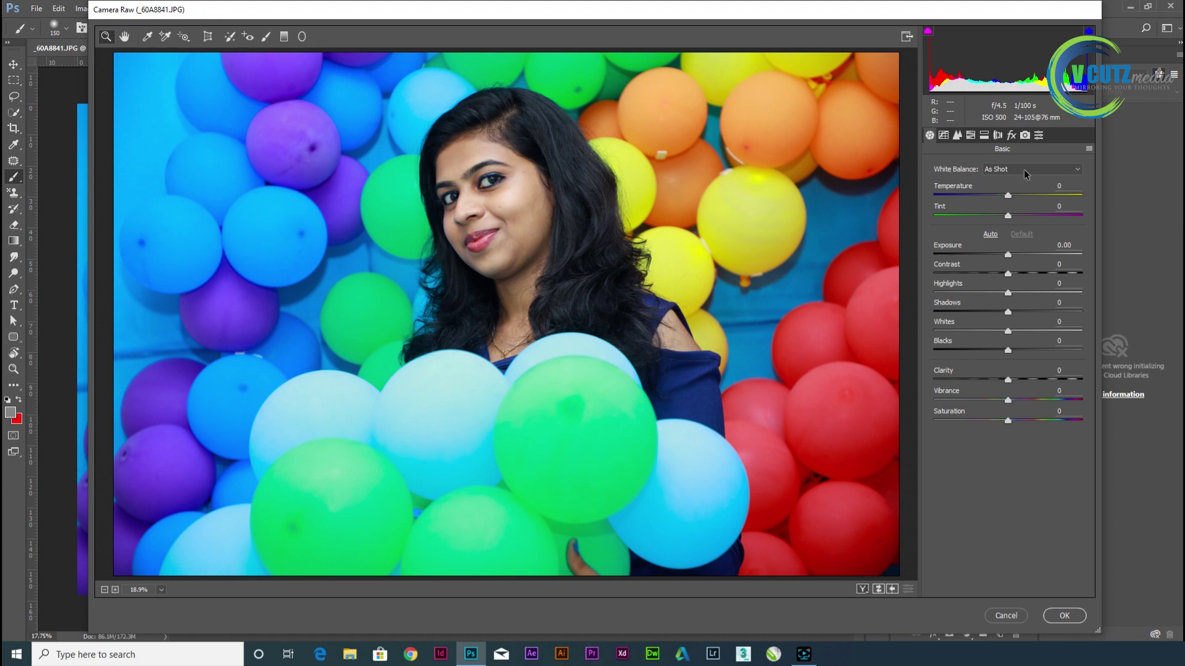
- Set Temperature -3, Tint +16, Exposure +0.20, Contrast +10, Highlights +3, Shadows -2, Whites +7, Blacks -23, Clarity +8, Vibrance +22, Saturation +13 and compare before and after
mouse_move(1008, 196)
left_mouse_down()
mouse_move(990, 194)
mouse_move(1019, 195)
mouse_move(993, 195)
mouse_move(1032, 214)
mouse_move(1016, 216)
left_mouse_up()
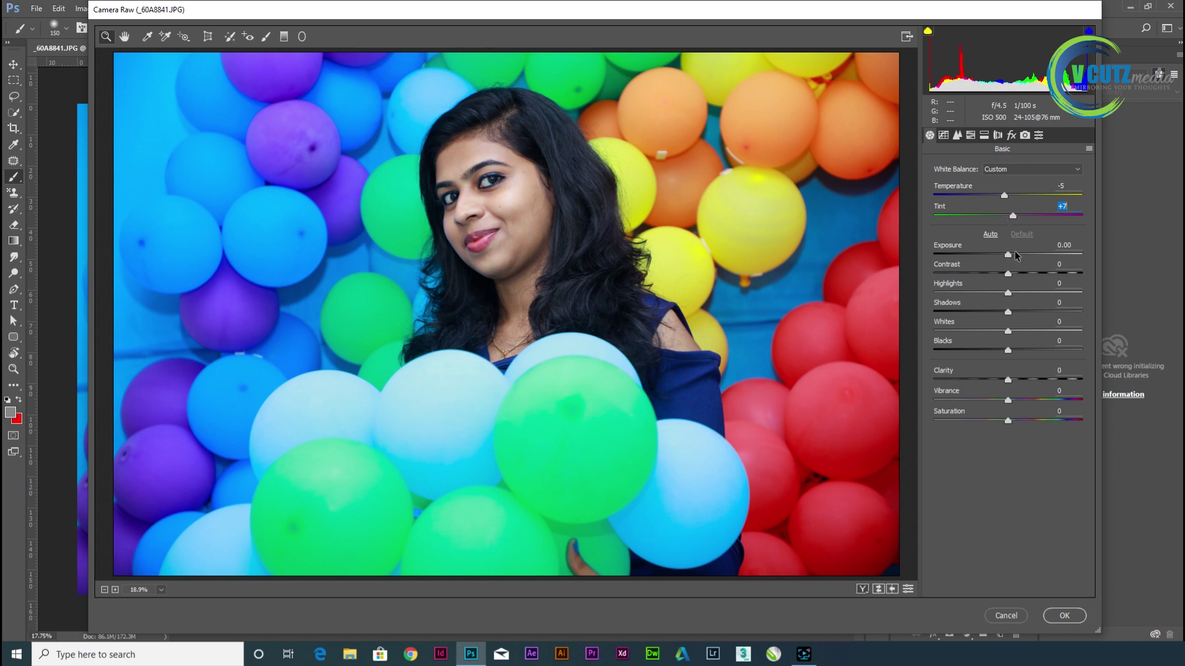
left_click_drag(1004, 196, 1018, 421)
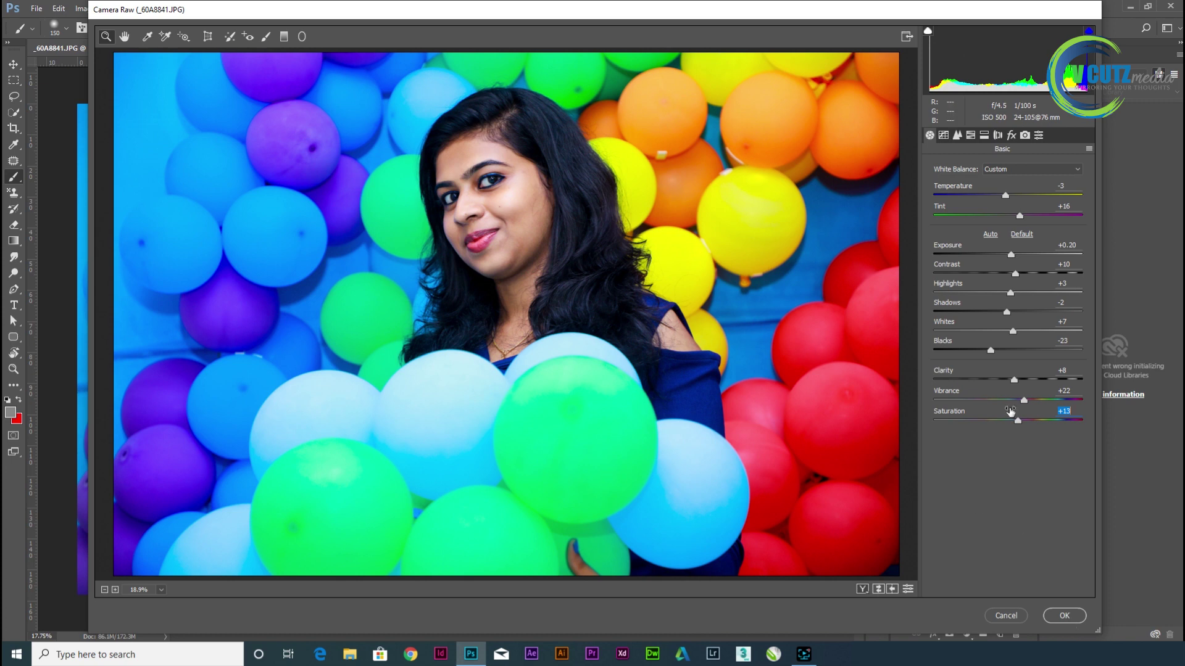
left_click(863, 590)
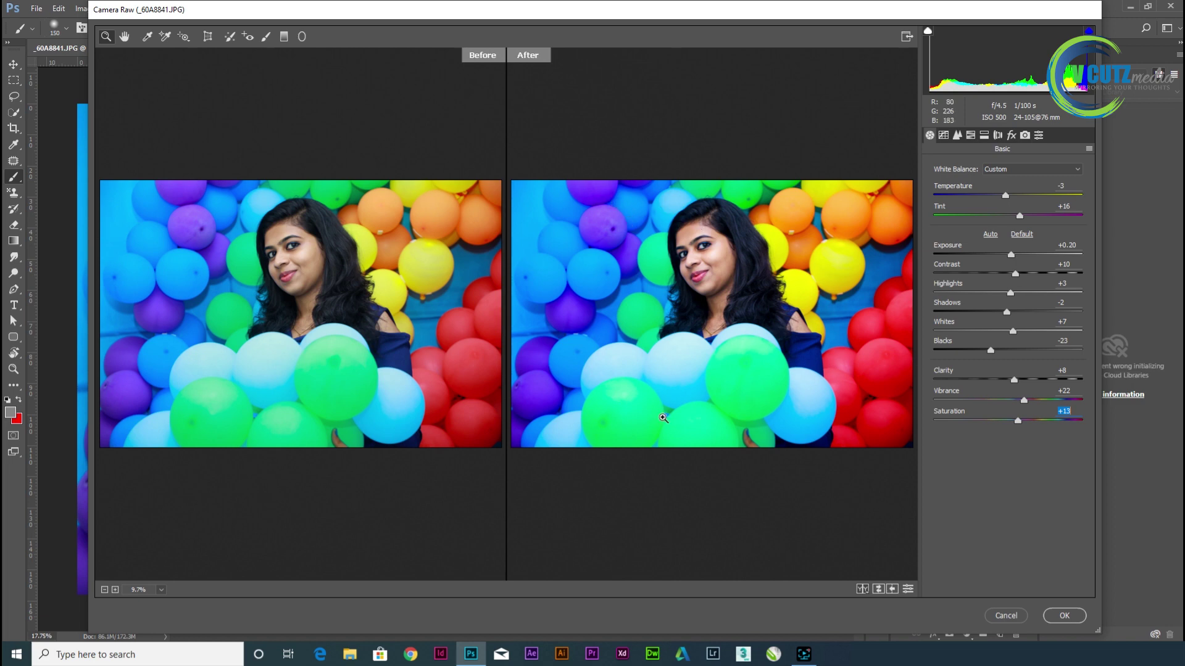
- Add a midpoint to the RGB point tone curve and move its white point to input 249, output 255
left_click(945, 134)
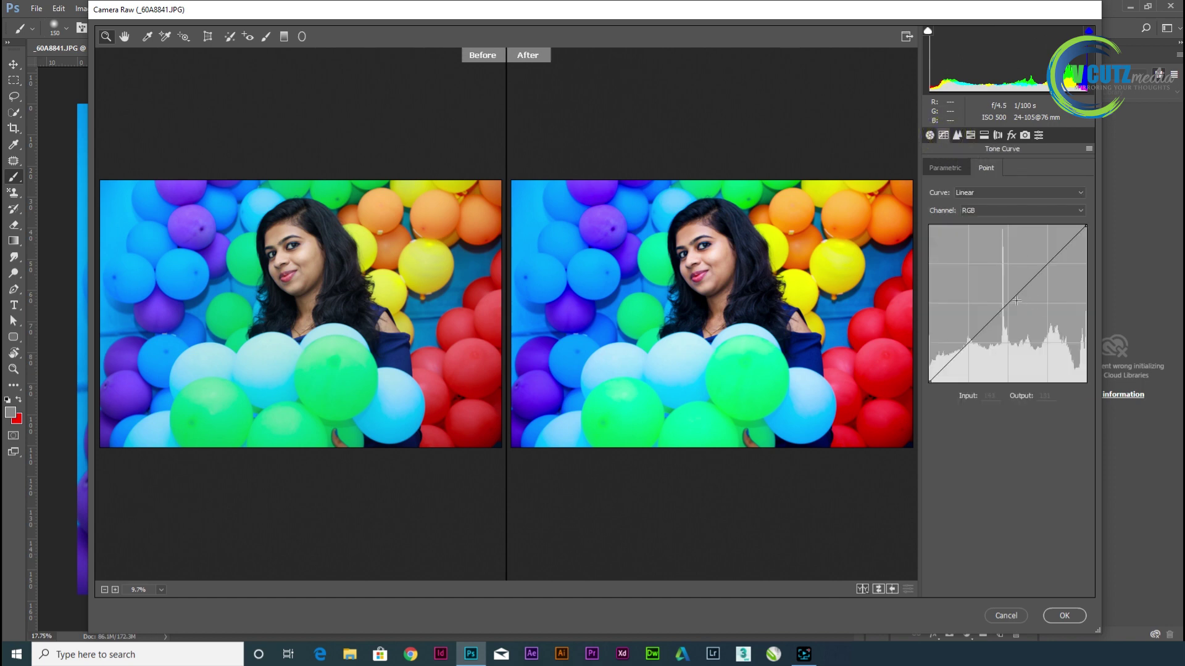
mouse_move(1012, 298)
left_mouse_down()
mouse_move(1003, 291)
mouse_move(1024, 316)
mouse_move(1009, 301)
left_mouse_up()
mouse_move(1084, 228)
left_mouse_down()
mouse_move(1087, 295)
mouse_move(1086, 226)
left_mouse_up()
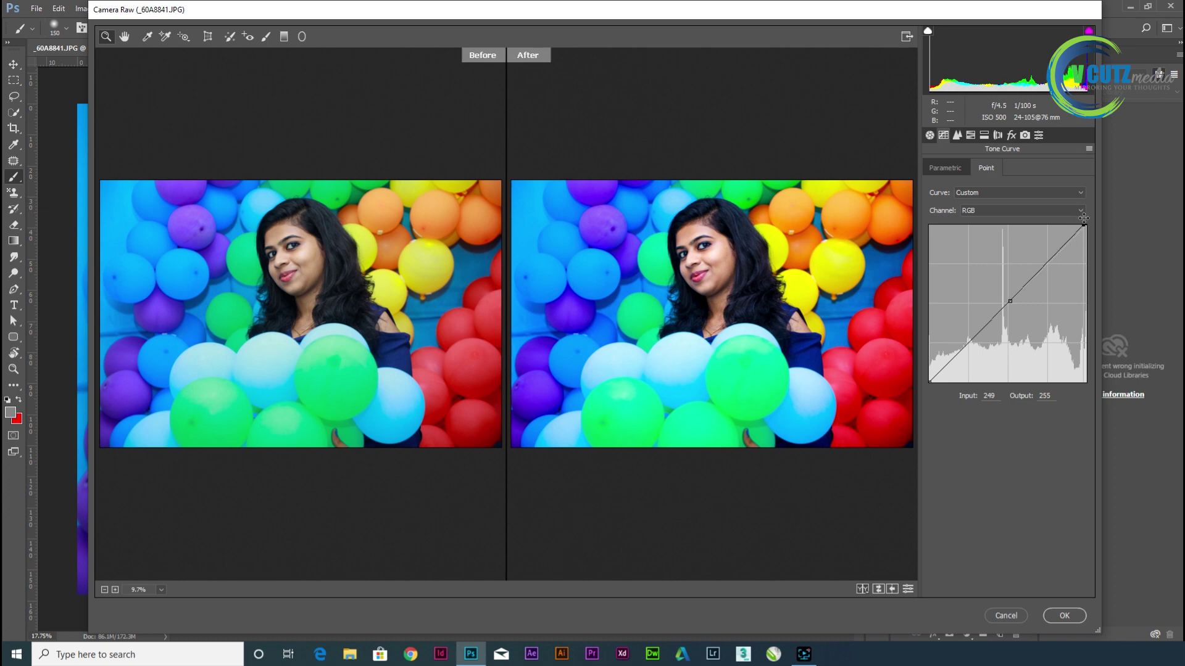
- Set the parametric tone curve to Highlights +32, Lights -17, Darks +33 and Shadows -12
left_click(962, 172)
mouse_move(1008, 367)
left_mouse_down()
mouse_move(983, 368)
mouse_move(1031, 366)
mouse_move(1008, 388)
left_mouse_up()
left_click(1004, 386)
left_click_drag(993, 382, 1000, 424)
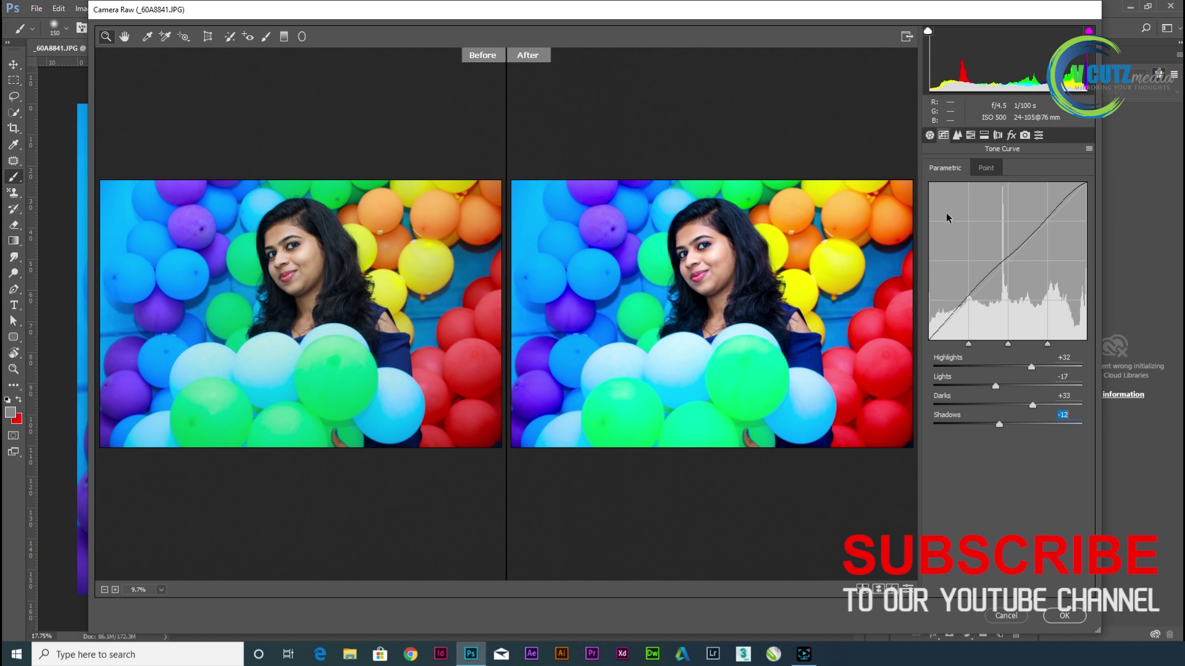
- Set sharpening to Amount 74, Radius 1.5, Detail 28 and Masking 36, and noise reduction to Luminance 30 with Luminance Contrast 18
left_click(958, 133)
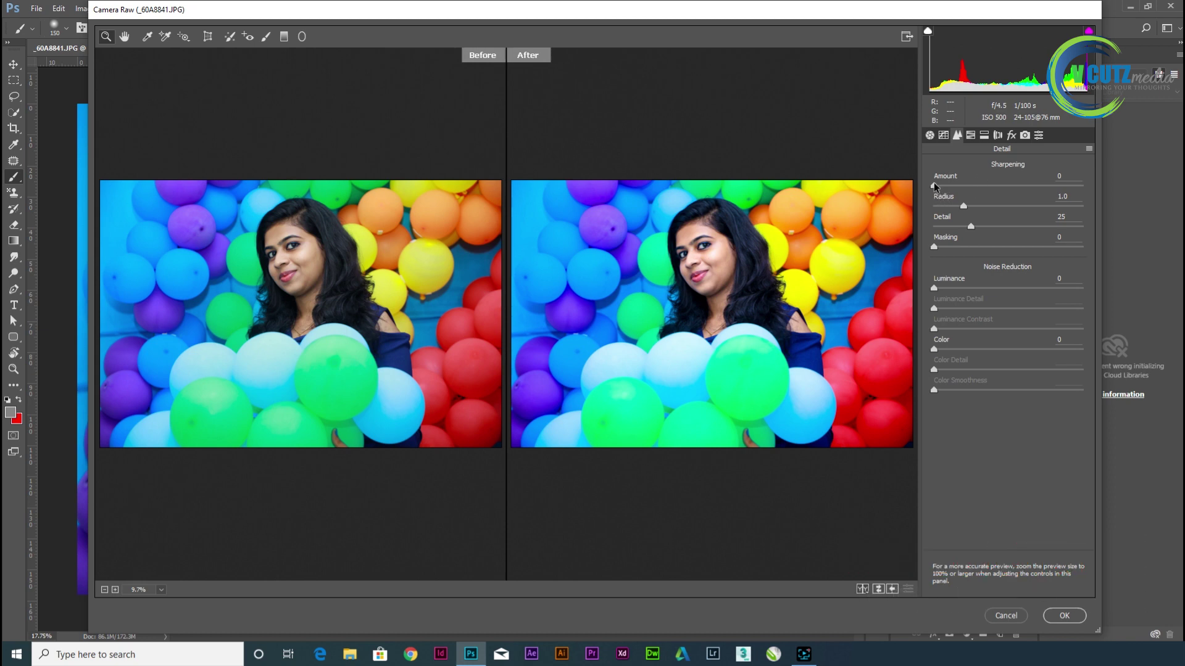
left_click_drag(934, 181, 1006, 186)
left_click_drag(972, 225, 987, 248)
left_click_drag(934, 287, 978, 289)
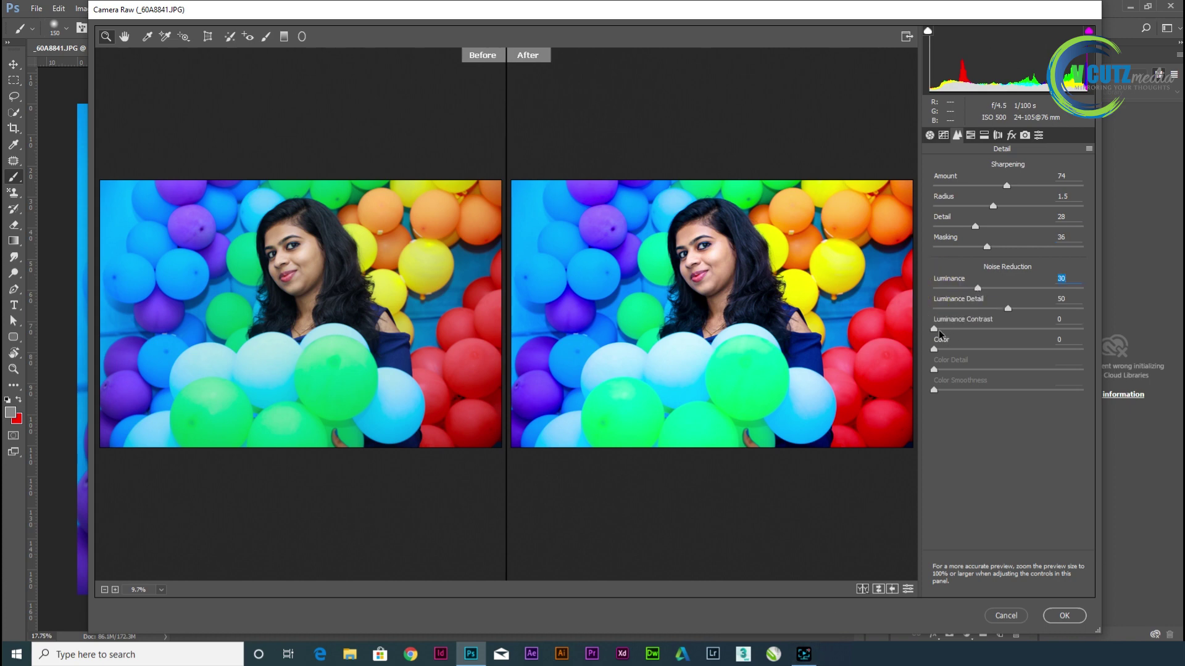
left_click_drag(939, 333, 965, 333)
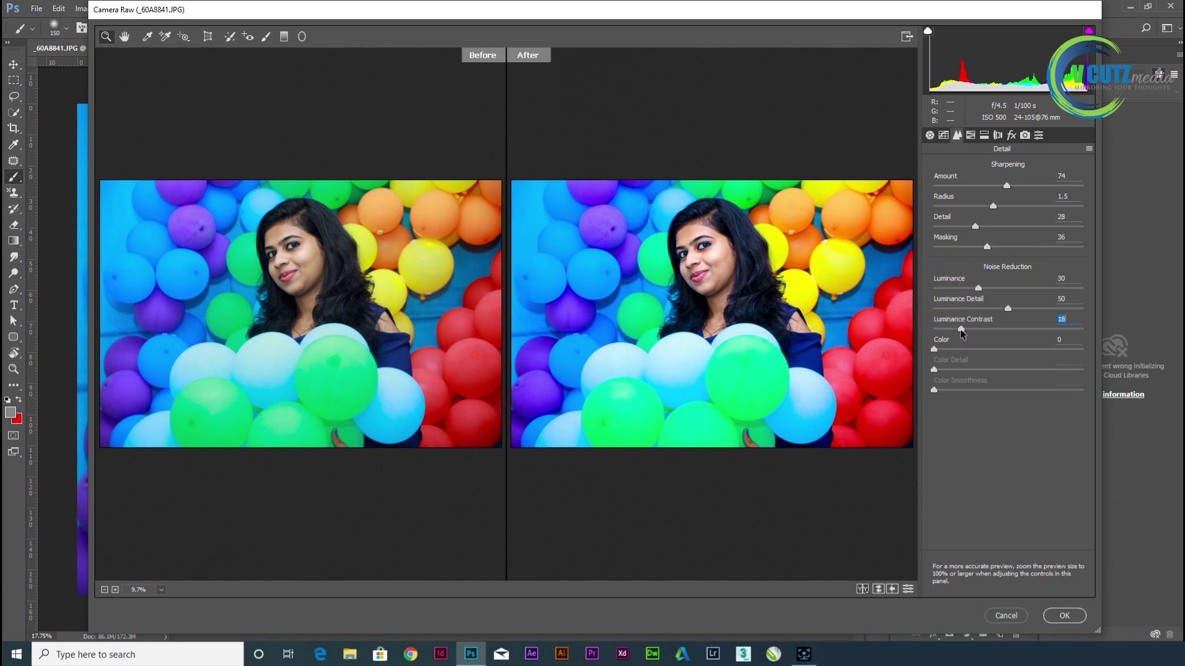
- Shift the Reds and Greens hues slightly in the HSL adjustments and set the Aquas saturation to +3
left_click(970, 135)
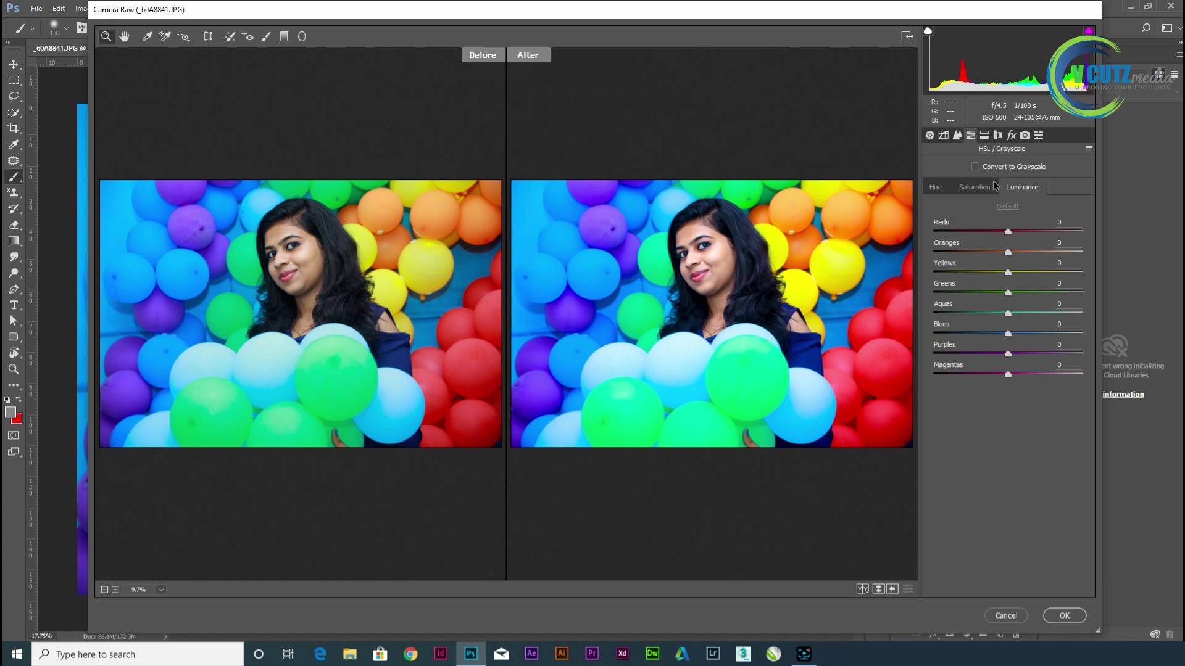
left_click(934, 186)
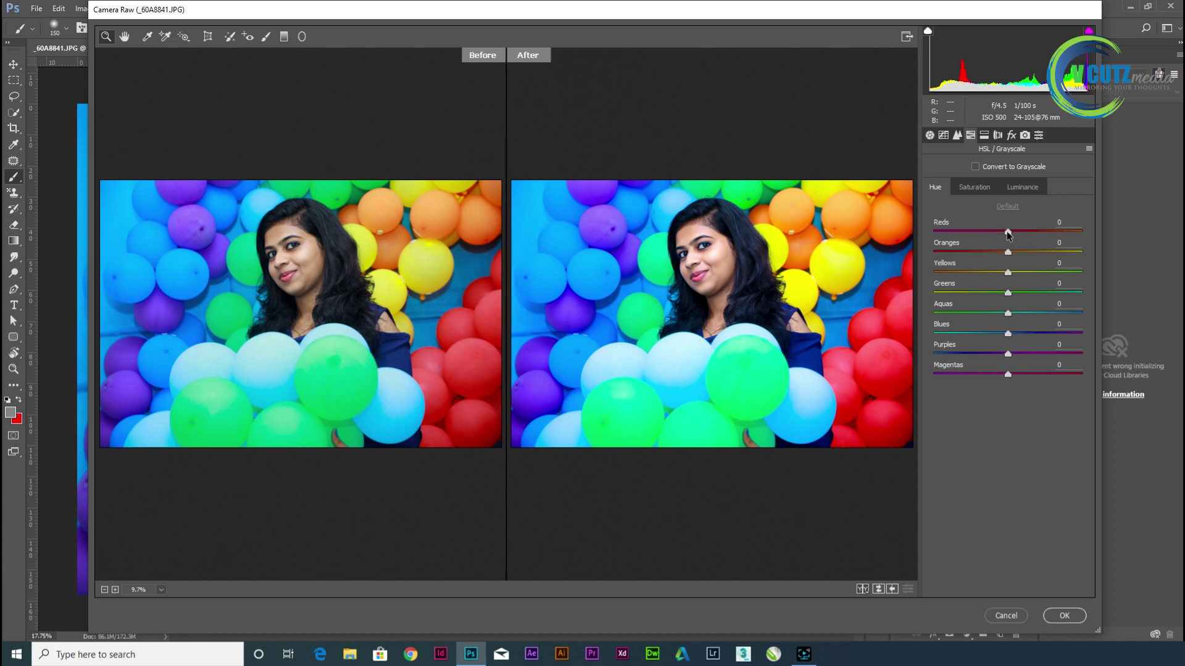
mouse_move(1007, 231)
left_mouse_down()
mouse_move(1034, 231)
mouse_move(957, 232)
mouse_move(999, 237)
left_mouse_up()
mouse_move(1008, 293)
left_mouse_down()
mouse_move(1080, 293)
mouse_move(945, 293)
mouse_move(1018, 293)
mouse_move(1010, 319)
mouse_move(989, 319)
mouse_move(1015, 319)
mouse_move(959, 317)
mouse_move(1026, 316)
mouse_move(1001, 313)
mouse_move(1019, 295)
left_mouse_up()
left_click(973, 187)
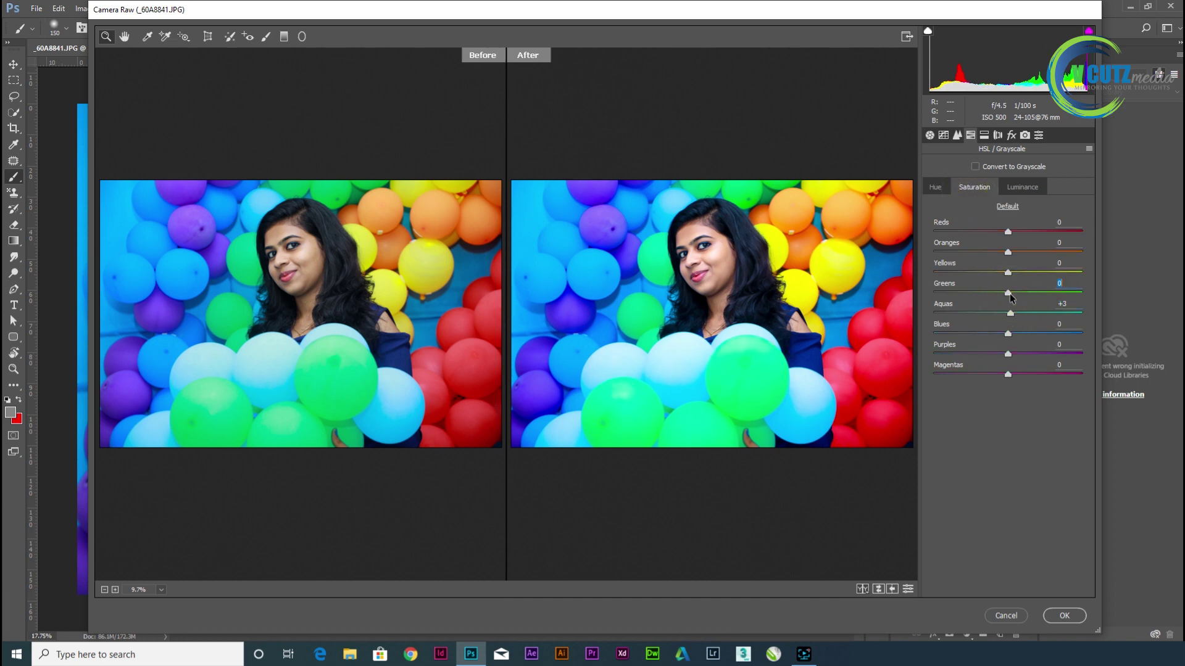
- Set the split toning Highlights to Hue 50 and Saturation 37, and slightly raise the Balance and the Shadows Hue and Saturation
left_click(983, 136)
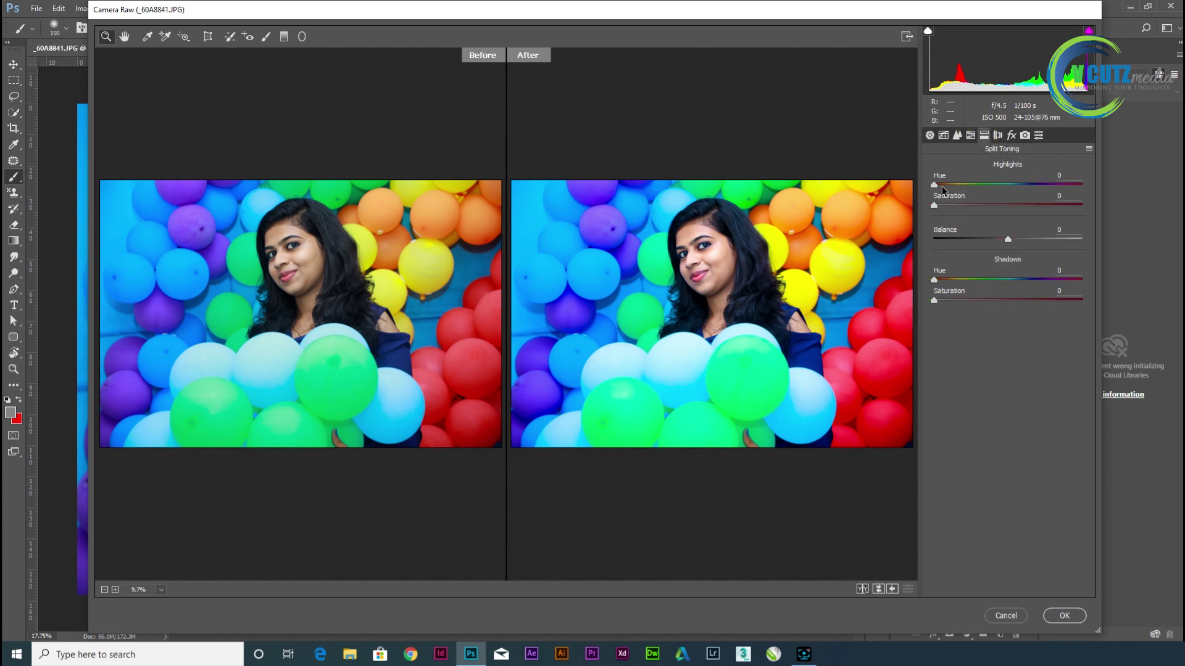
mouse_move(934, 185)
left_mouse_down()
mouse_move(994, 206)
mouse_move(955, 188)
left_mouse_up()
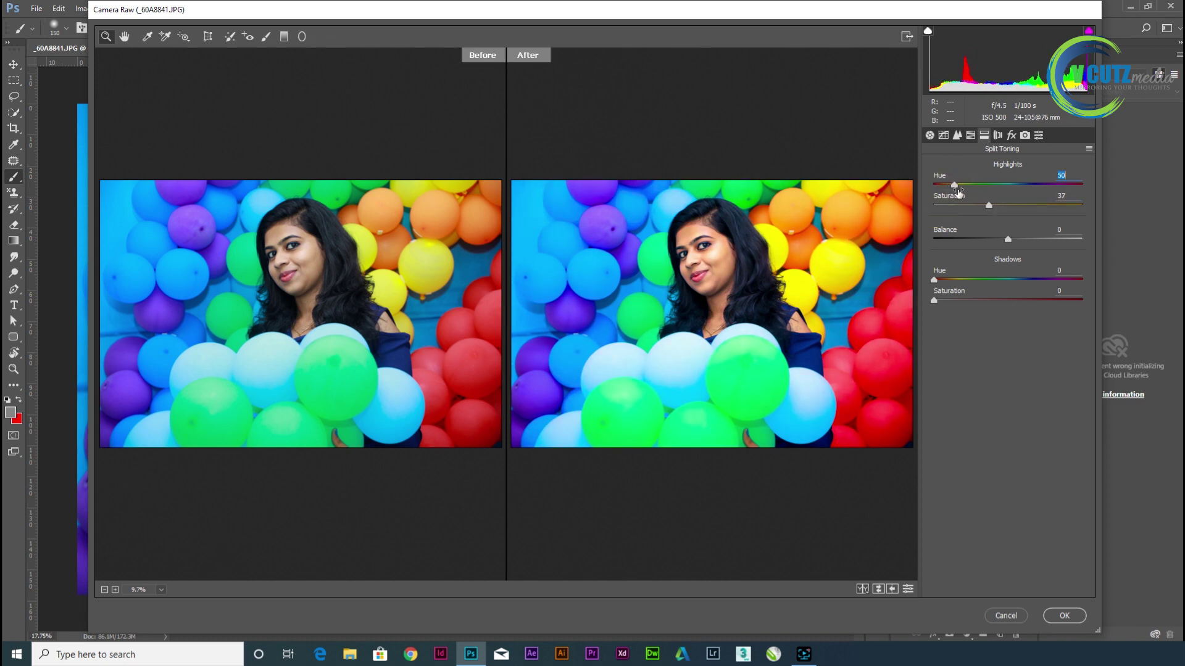
mouse_move(1007, 237)
left_mouse_down()
mouse_move(970, 237)
mouse_move(1014, 235)
left_mouse_up()
left_click(964, 280)
left_click_drag(963, 282, 944, 301)
- Draw a graduated filter diagonally from the upper-left balloons to the central green balloon and set Temperature -16, Tint 0 and Exposure +0.20
left_click(285, 37)
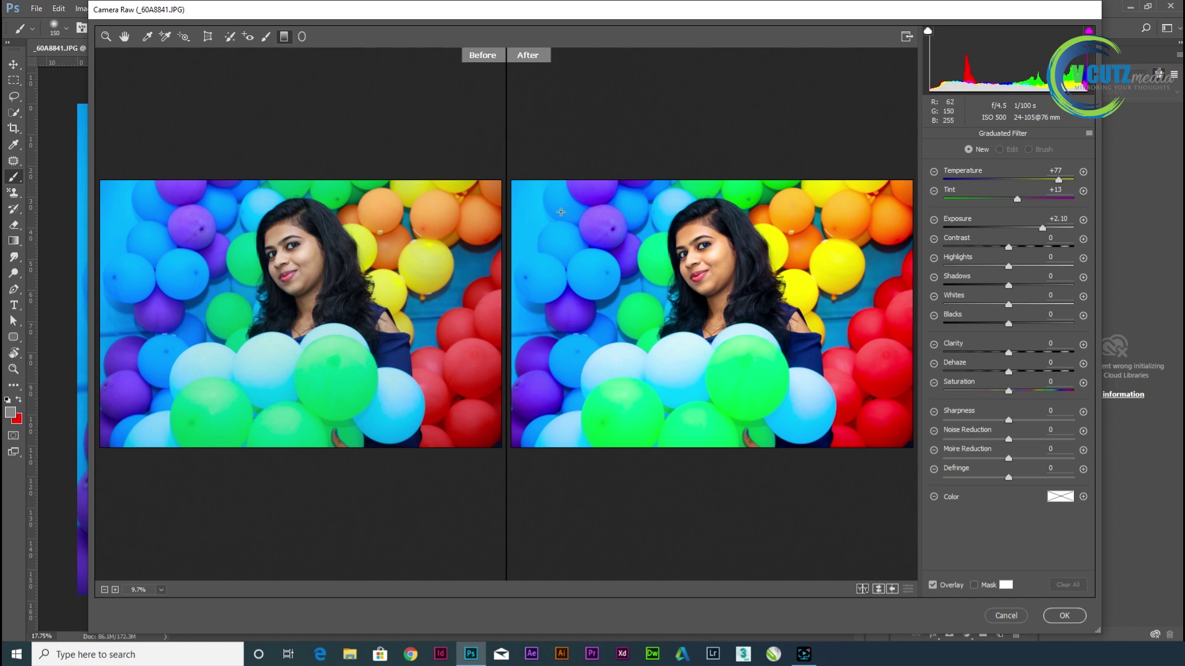
left_click_drag(566, 216, 718, 367)
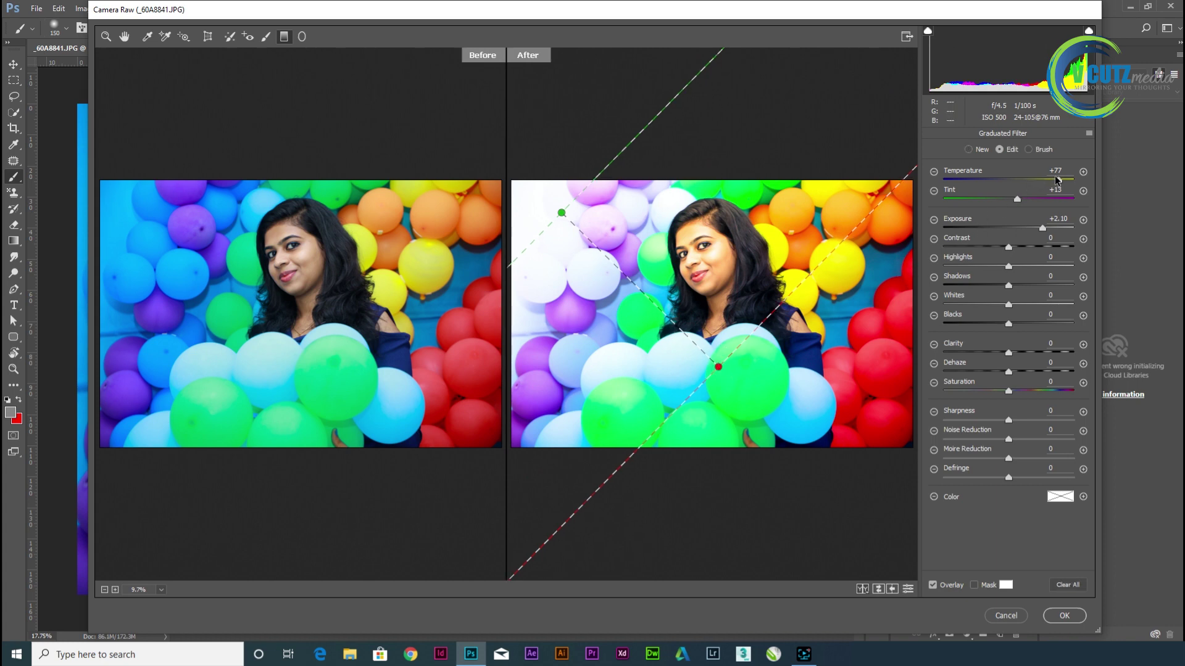
left_click_drag(1059, 182, 1011, 229)
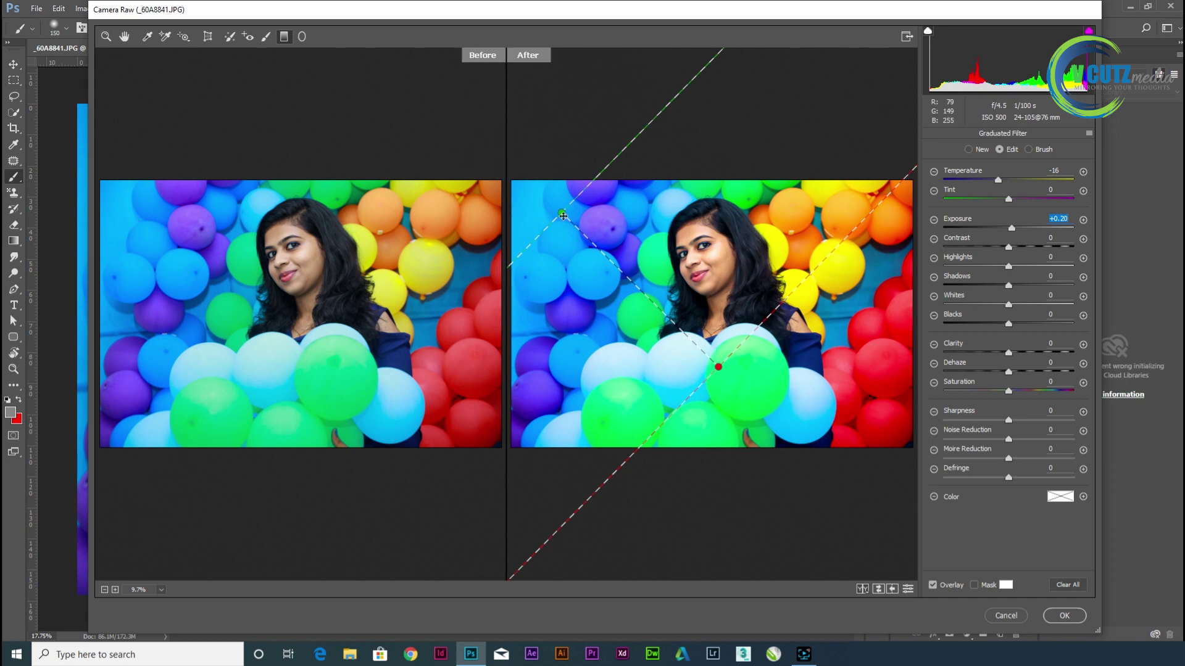
left_click_drag(580, 226, 695, 368)
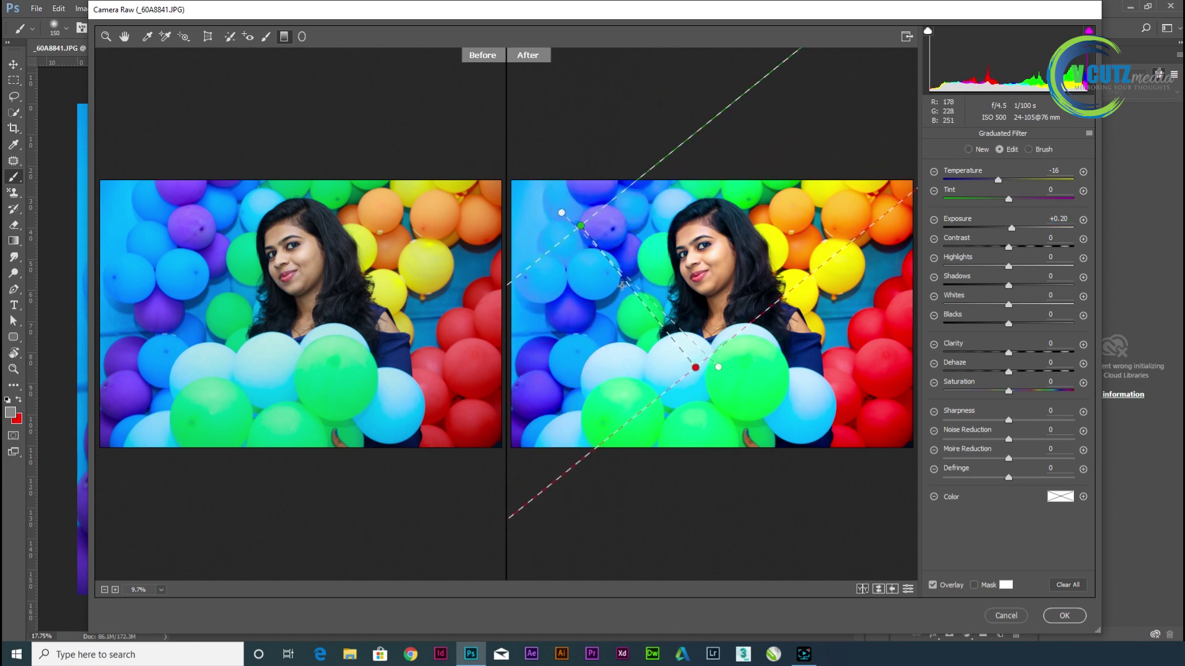
key("ctrl+z")
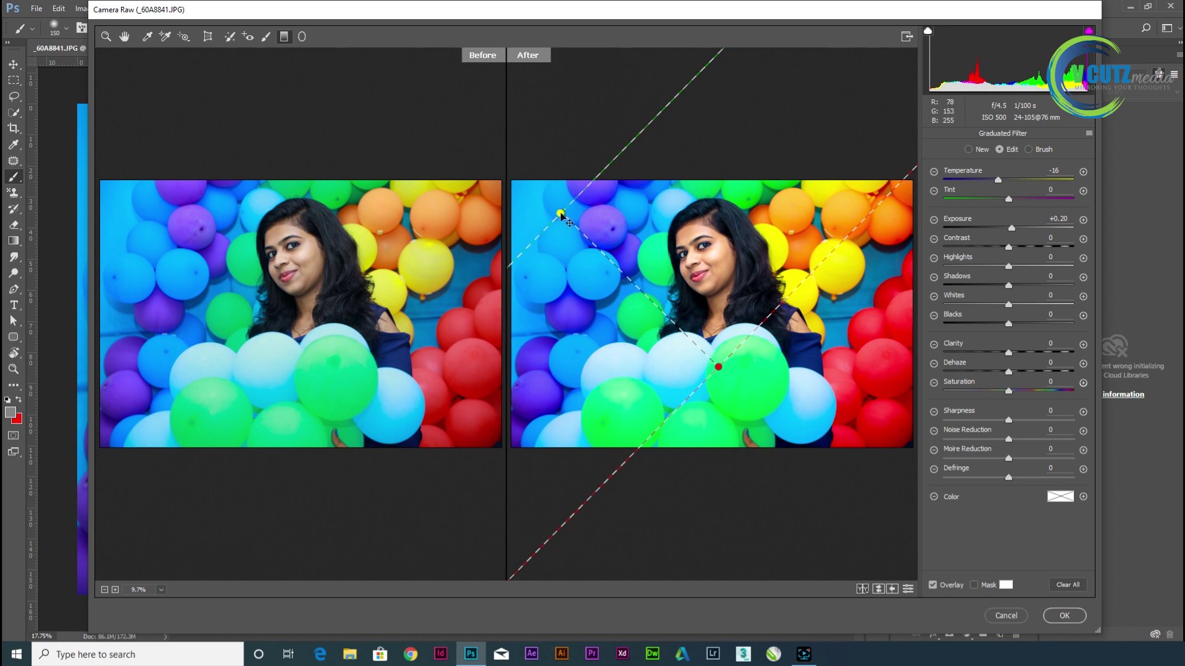
- Set the graduated filter to Exposure -0.40, Contrast +24, Highlights +11, Shadows +10, Whites +40, Blacks -11, Clarity +21, Dehaze +44, Sharpness +16, and clear it
mouse_move(561, 214)
left_mouse_down()
mouse_move(621, 270)
mouse_move(563, 219)
left_mouse_up()
mouse_move(710, 368)
left_mouse_down()
mouse_move(614, 277)
mouse_move(723, 374)
left_mouse_up()
left_click_drag(1012, 229, 1000, 324)
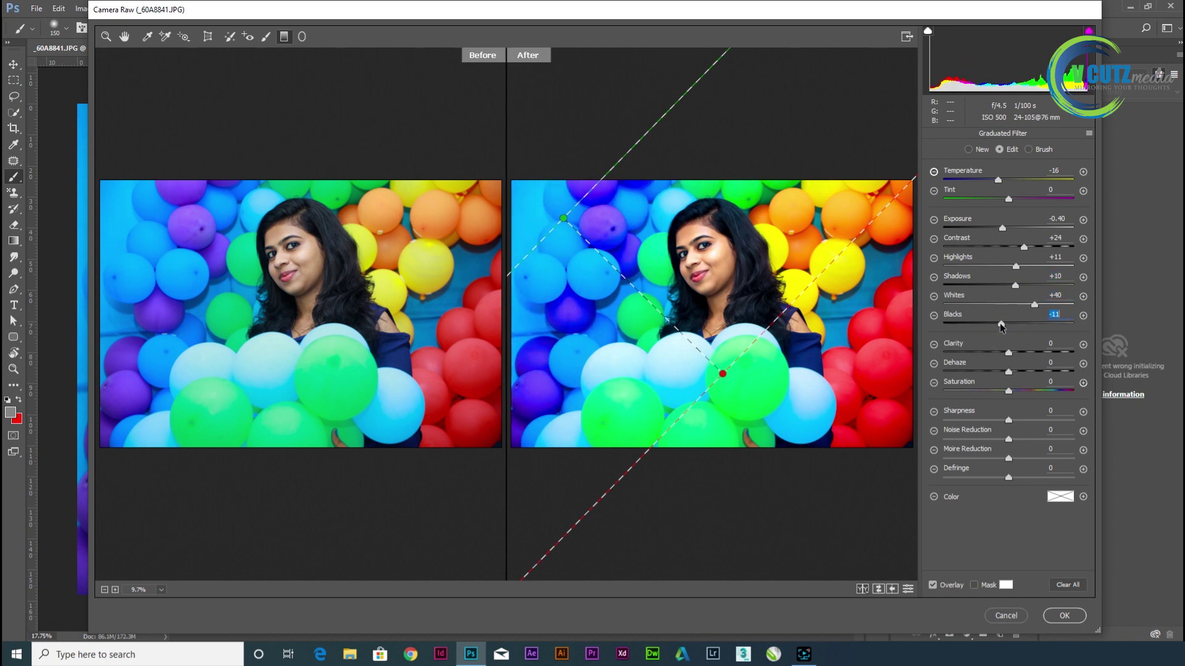
mouse_move(1008, 371)
left_mouse_down()
mouse_move(1046, 369)
mouse_move(1010, 355)
mouse_move(1022, 354)
left_mouse_up()
left_click_drag(1010, 421, 1028, 420)
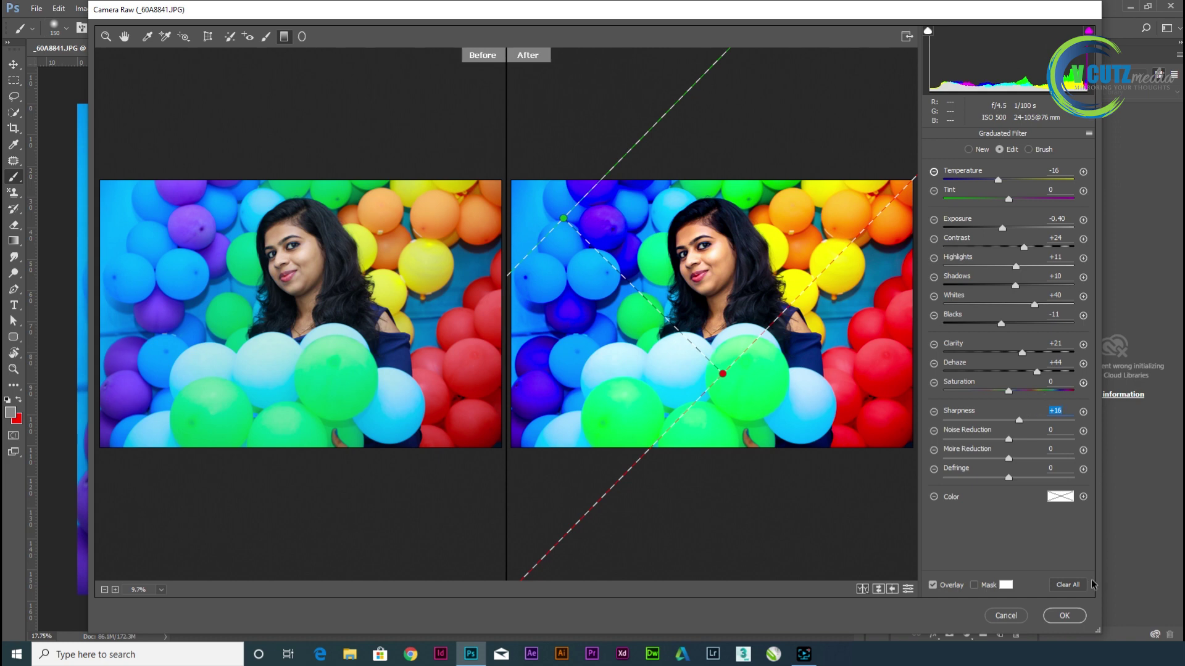
left_click(1068, 585)
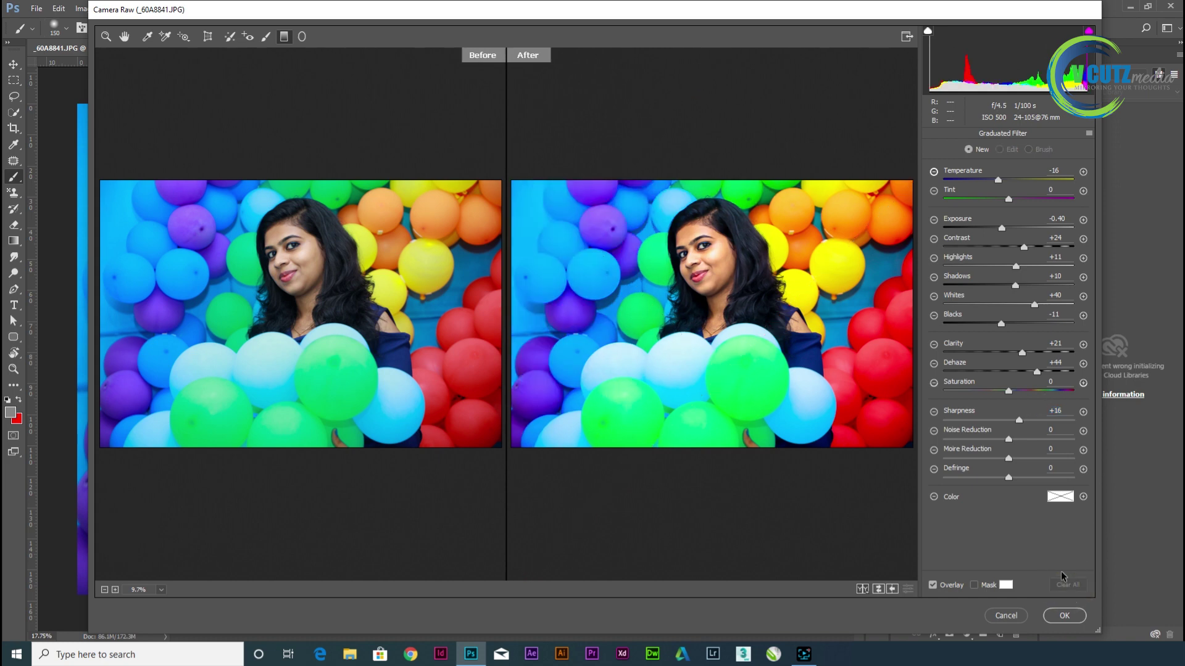
- Draw a radial filter centred on the woman and set Temperature +5, Tint -18, Exposure 0.00, Contrast +28, Highlights -21 and Shadows -8
left_click(302, 36)
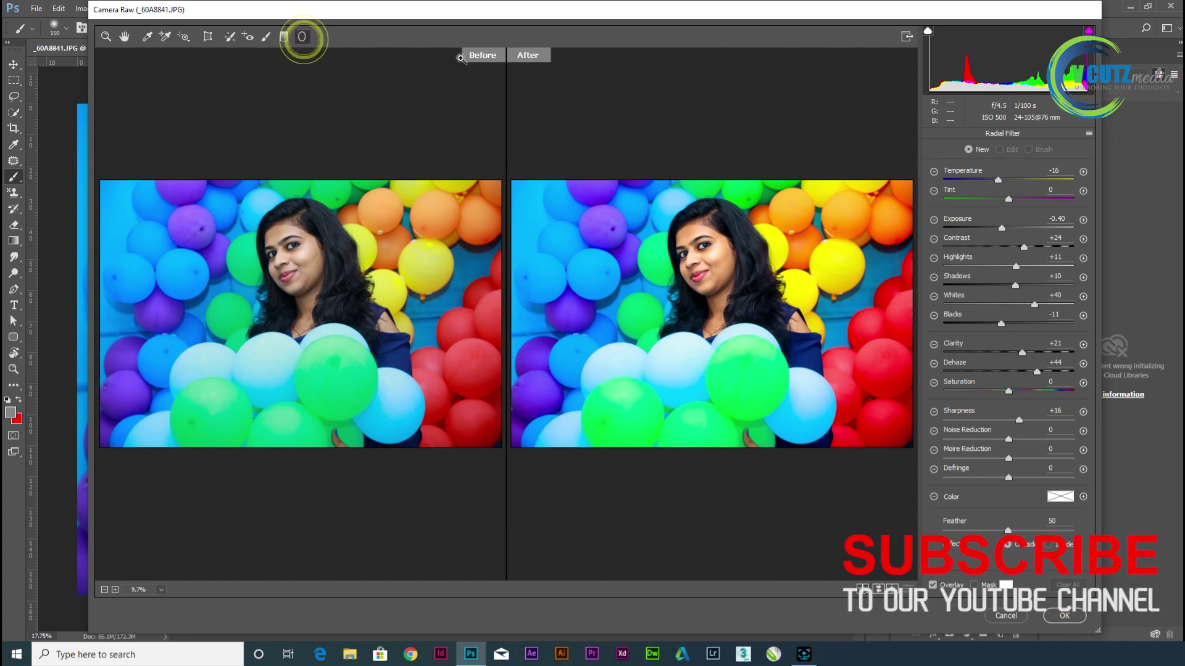
left_click_drag(706, 276, 789, 374)
left_click_drag(706, 277, 710, 303)
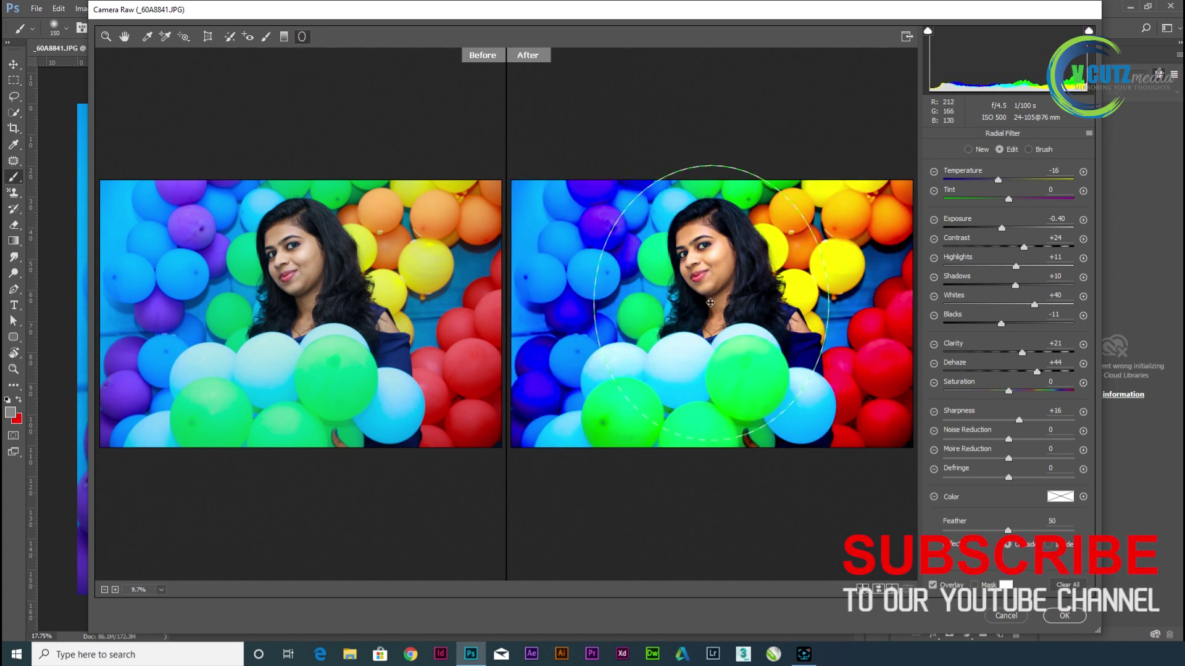
left_click_drag(998, 180, 995, 287)
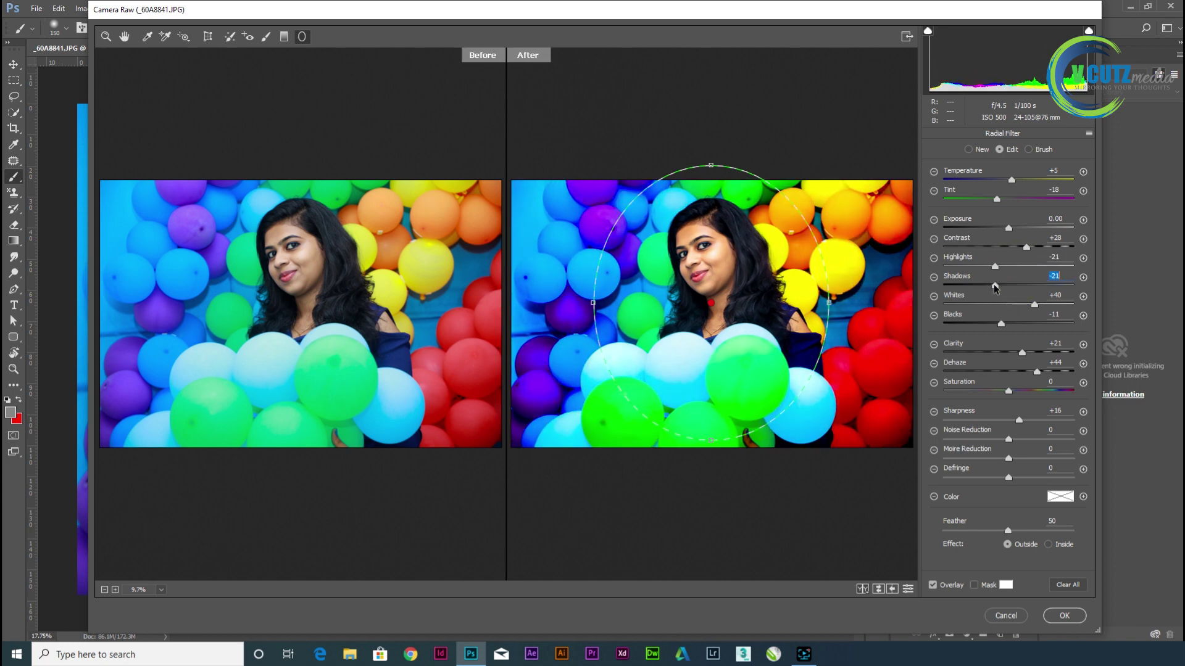
- Clear the radial filter from the image
left_click(266, 36)
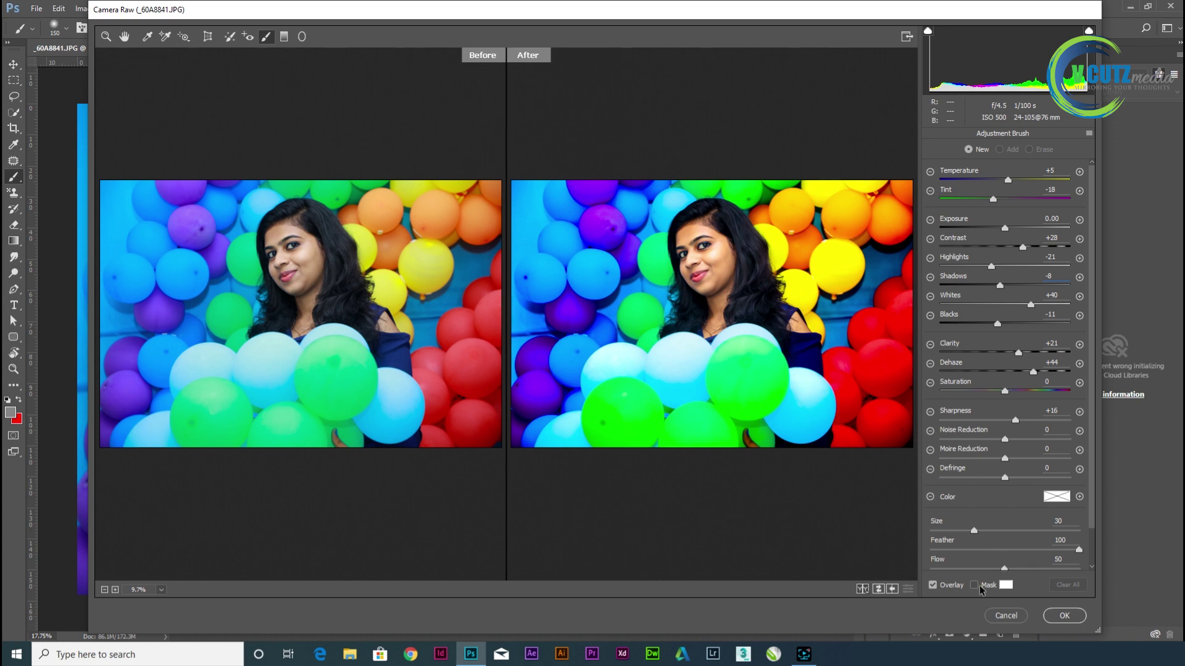
left_click(302, 37)
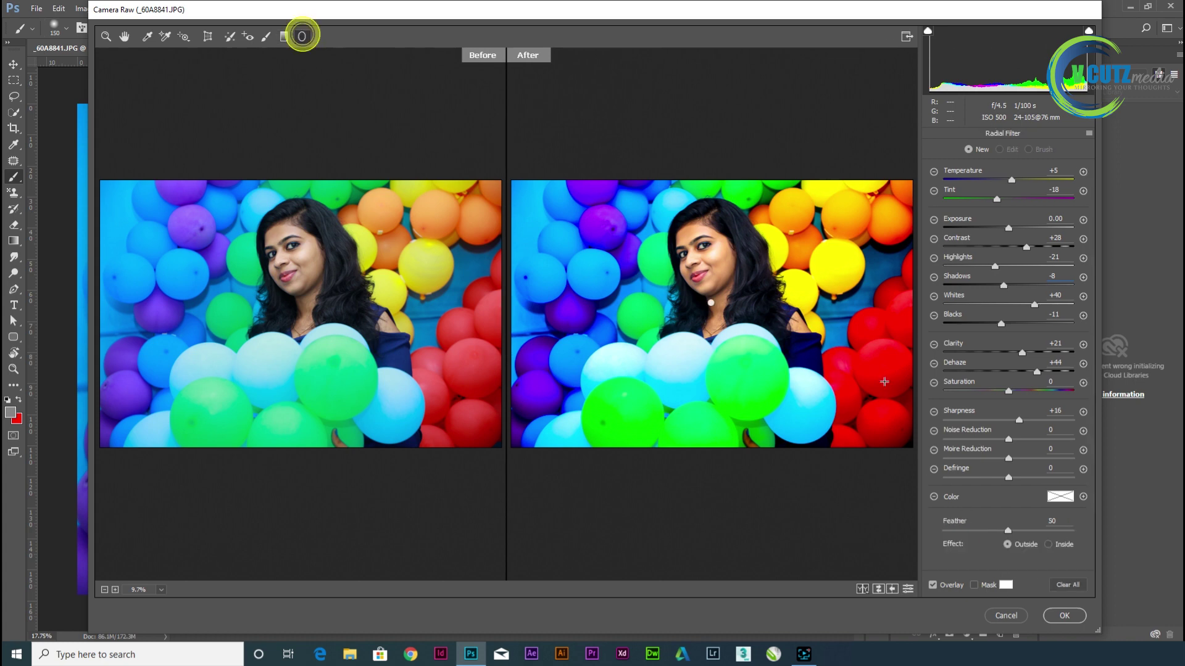
left_click(1059, 586)
- Paint the Adjustment Brush over the upper-right yellow and orange balloons and set Temperature -29, Tint +25 and Exposure +0.70
left_click(263, 38)
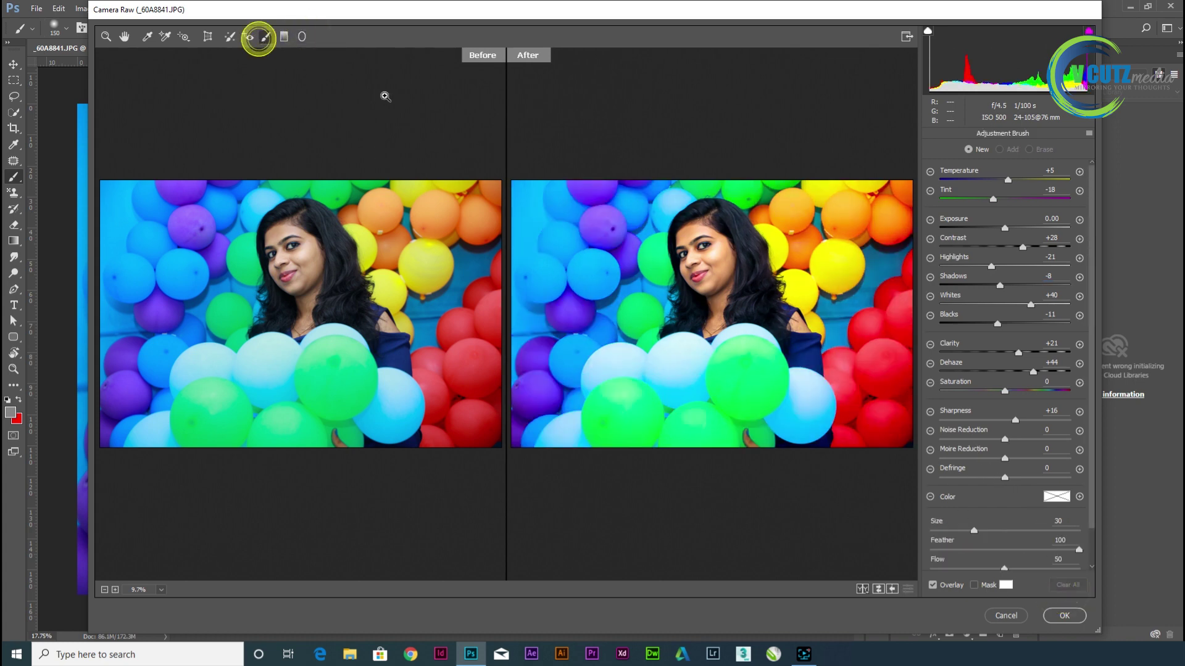
mouse_move(858, 250)
left_mouse_down()
mouse_move(843, 219)
mouse_move(857, 240)
mouse_move(877, 235)
mouse_move(848, 190)
mouse_move(886, 310)
mouse_move(869, 282)
mouse_move(879, 221)
left_mouse_up()
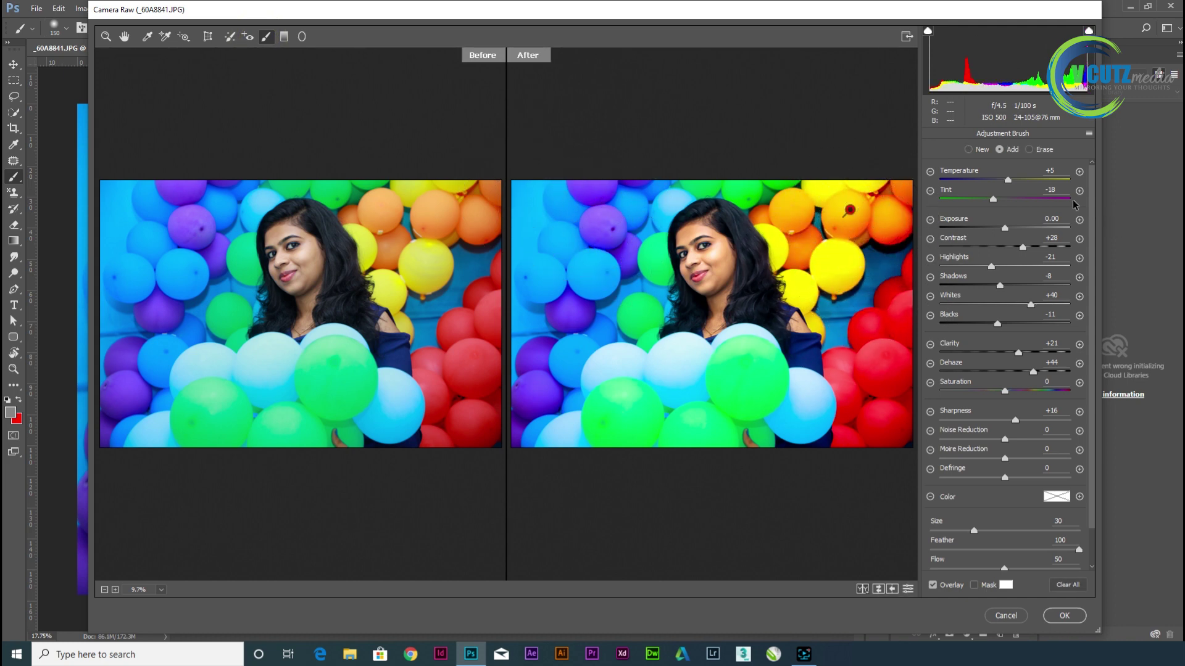
left_click_drag(1006, 181, 1017, 230)
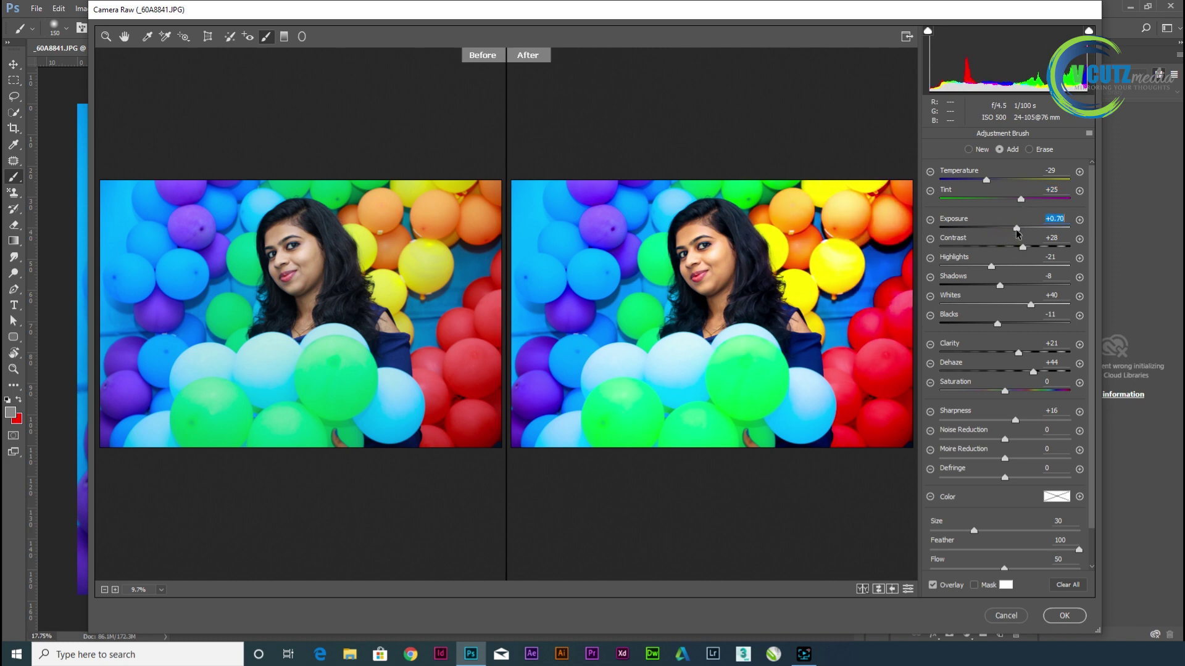
- Apply the Camera Raw adjustments and hide and reshow the Background copy layer to compare before and after
left_click(245, 37)
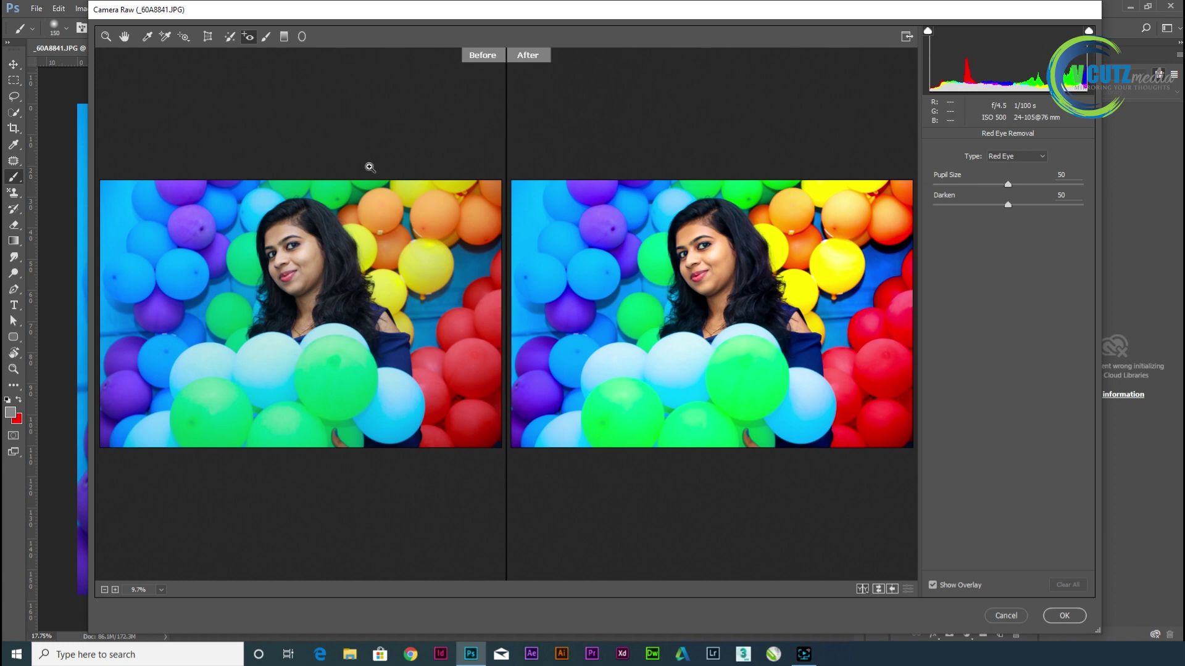
left_click(227, 39)
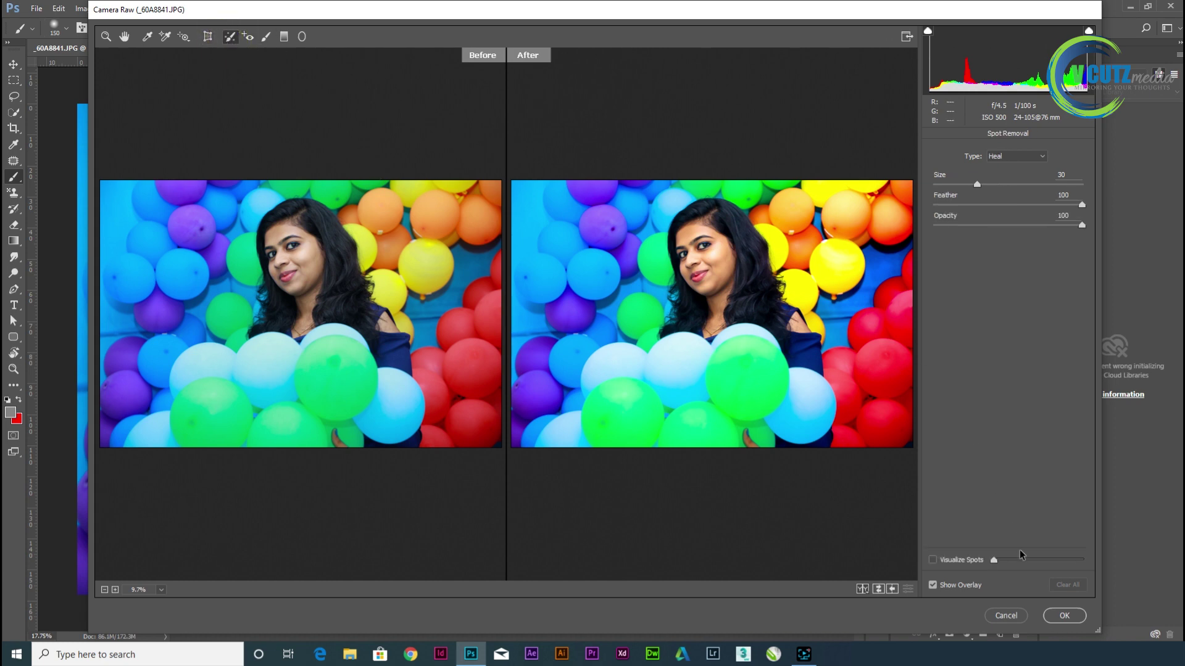
left_click(1065, 615)
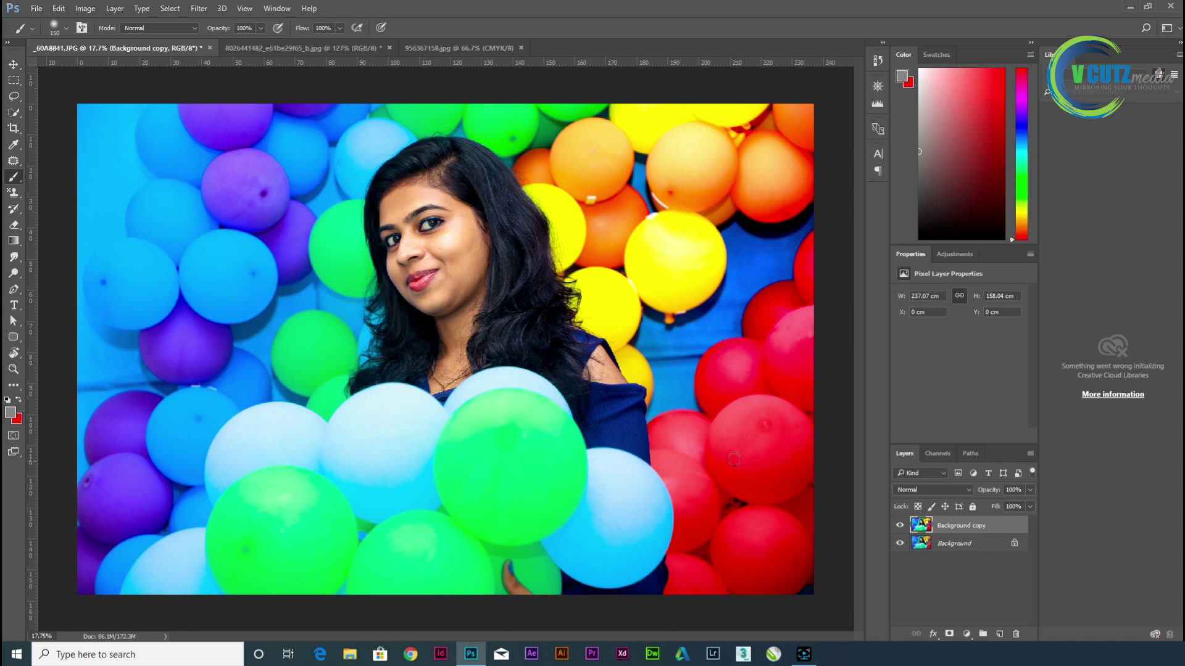
left_click(898, 525)
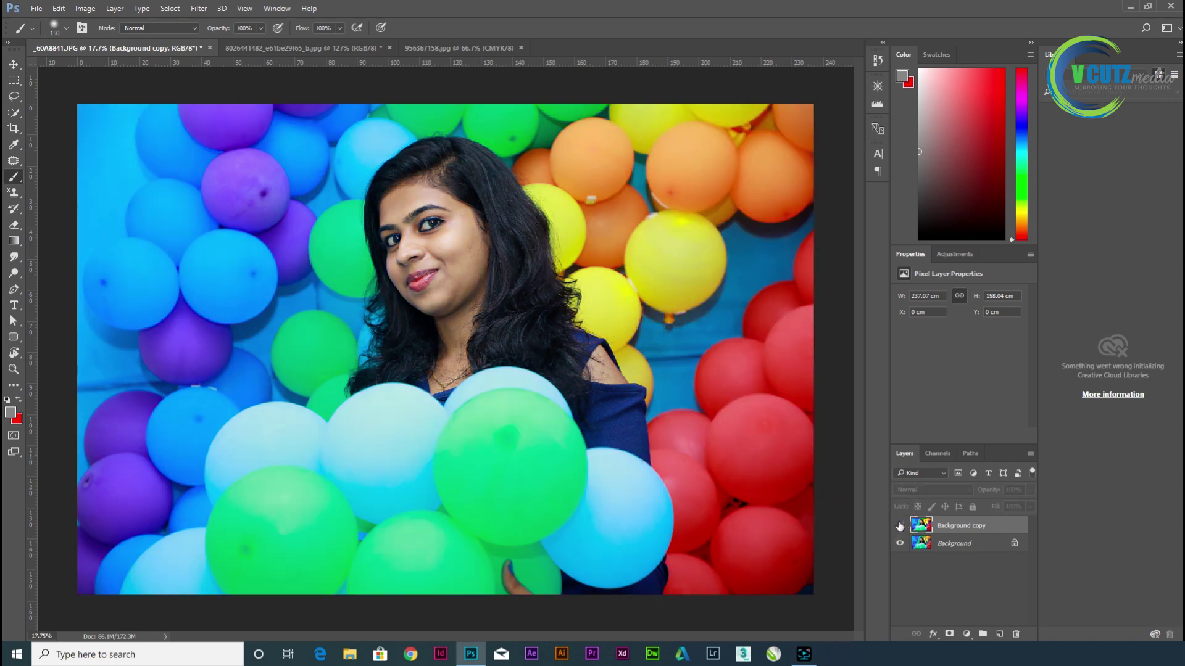
left_click(898, 526)
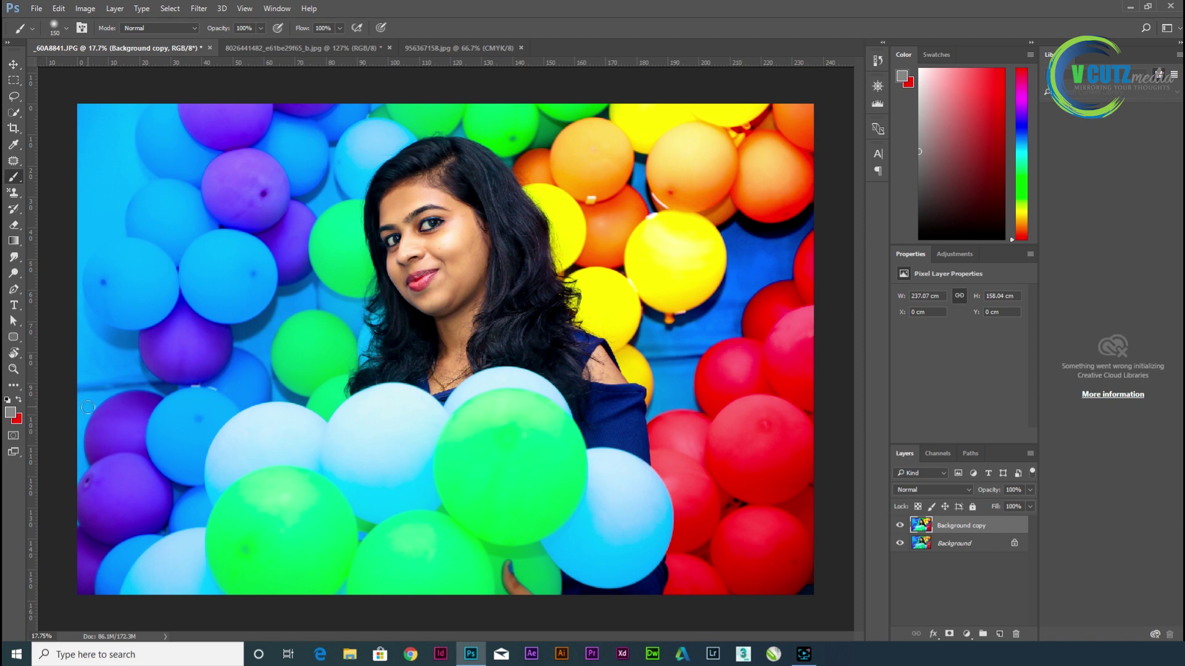
- Delete the Background copy layer and make a fresh duplicate of the original Background layer
left_click(199, 8)
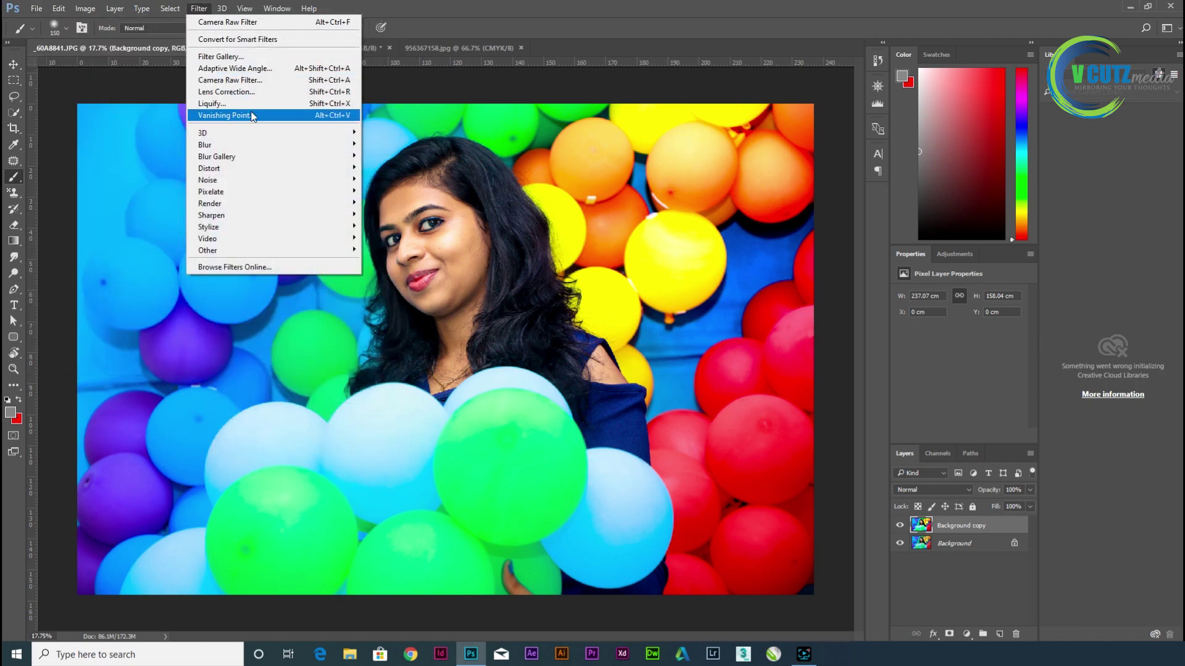
left_click(1017, 526)
key("Delete")
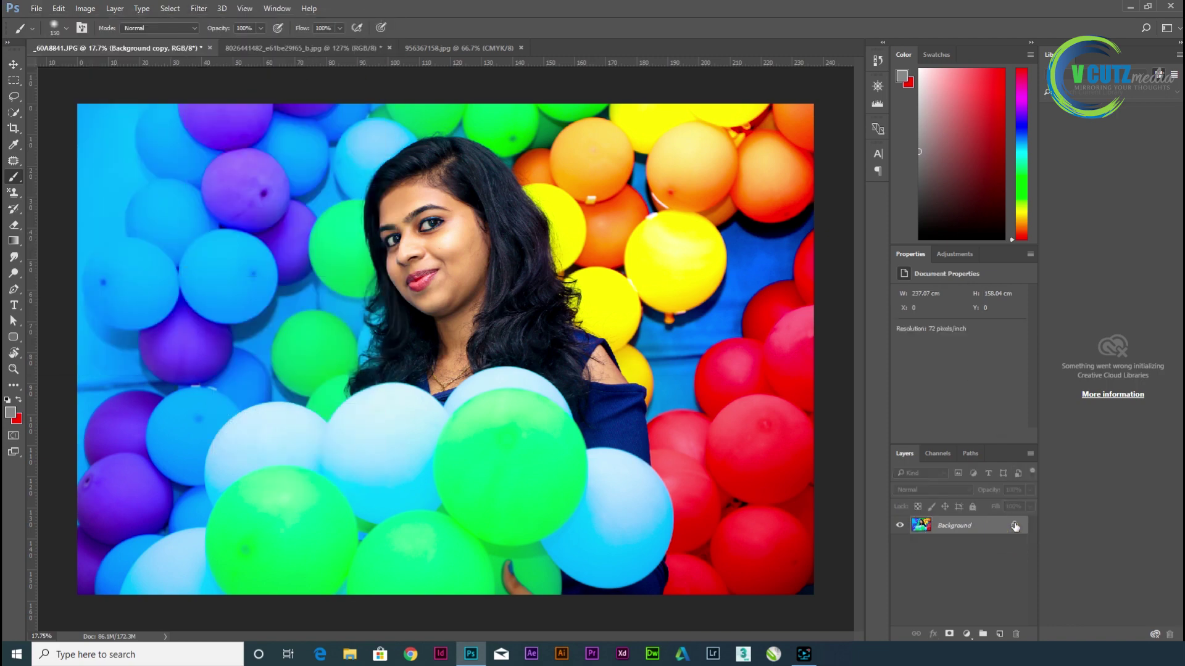
left_click_drag(988, 531, 1000, 634)
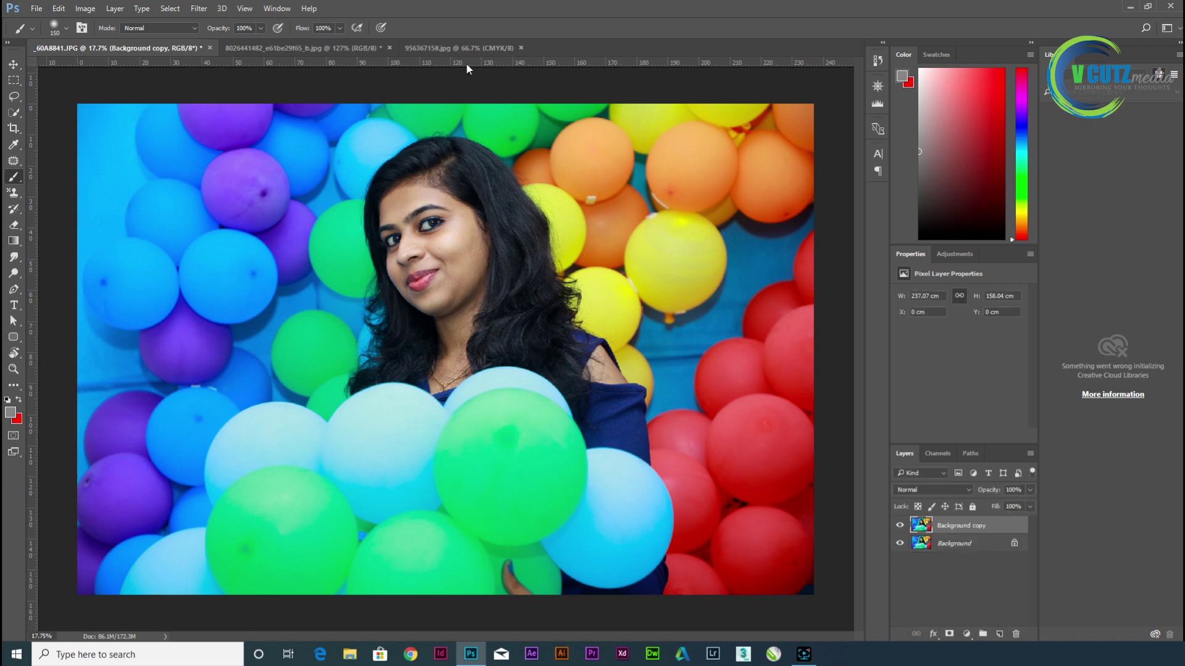
- Open the Liquify filter on the new copy and push the edge of the woman's hair slightly inward with the Forward Warp tool at size 500
left_click(197, 9)
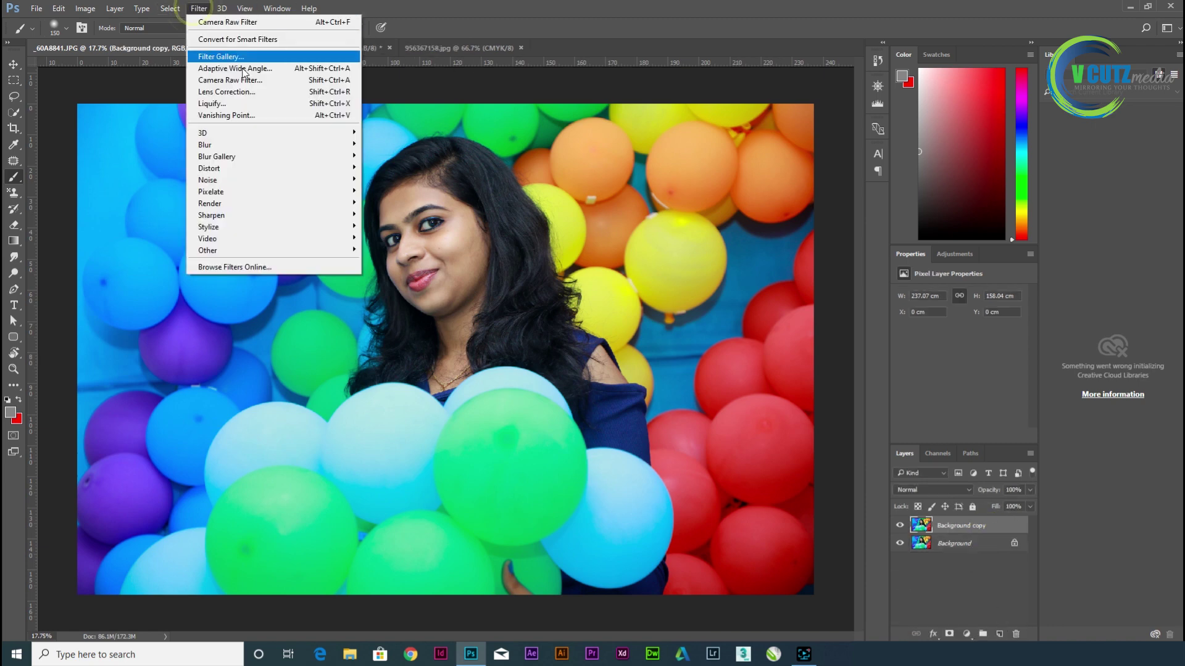
left_click(256, 106)
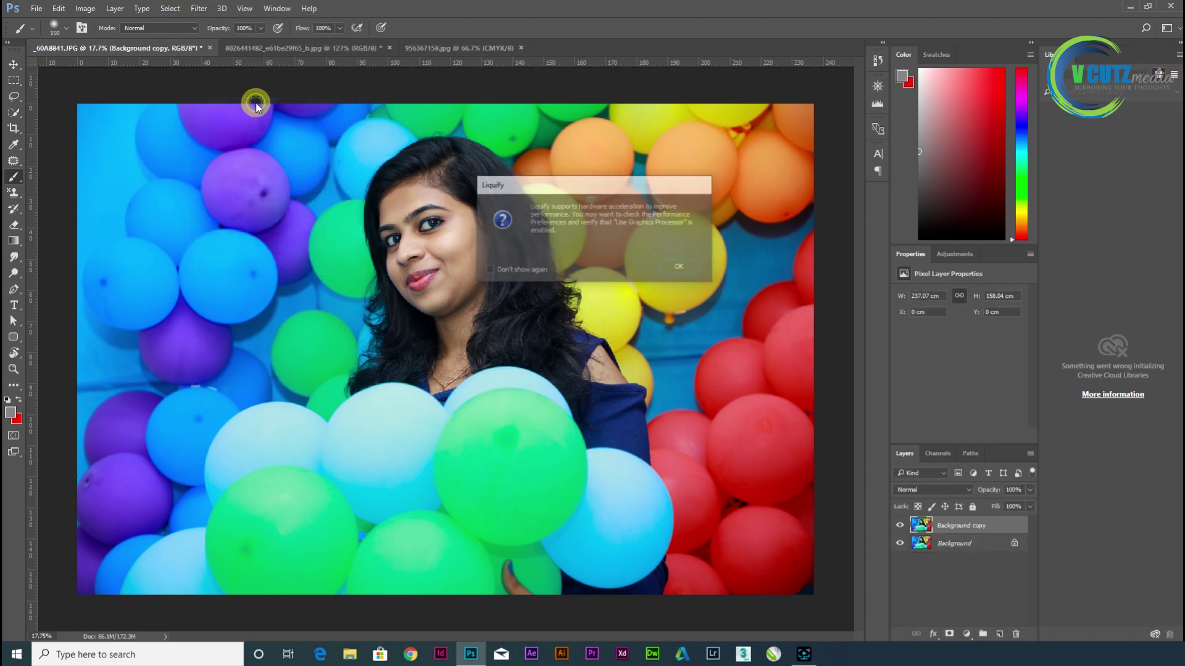
left_click(684, 272)
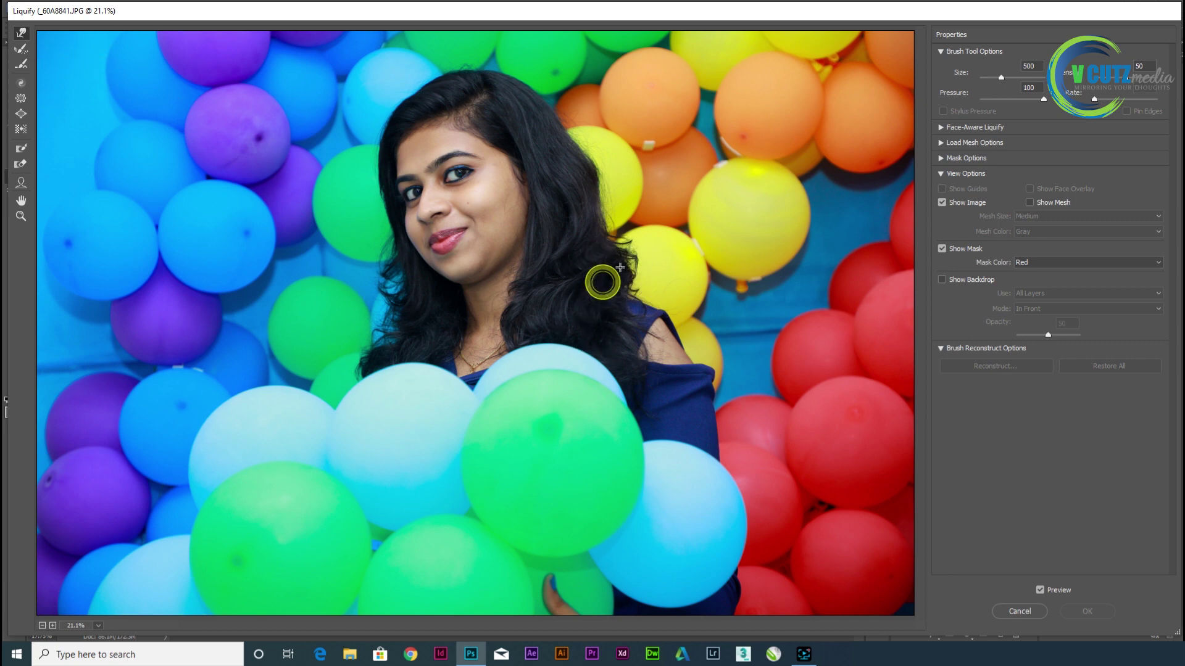
left_click_drag(620, 267, 604, 280)
left_click_drag(619, 232, 611, 231)
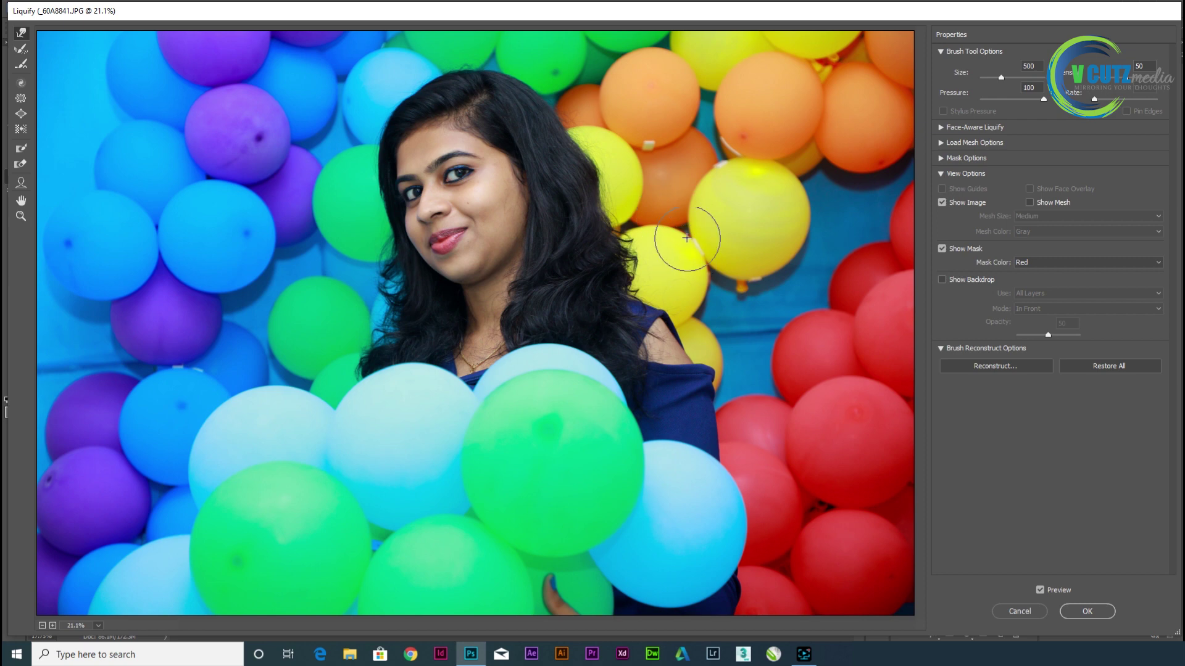
- Enlarge the Forward Warp brush over the hair and reduce its size again
key("bracketright")
key("bracketright")
key("bracketright")
key("bracketright")
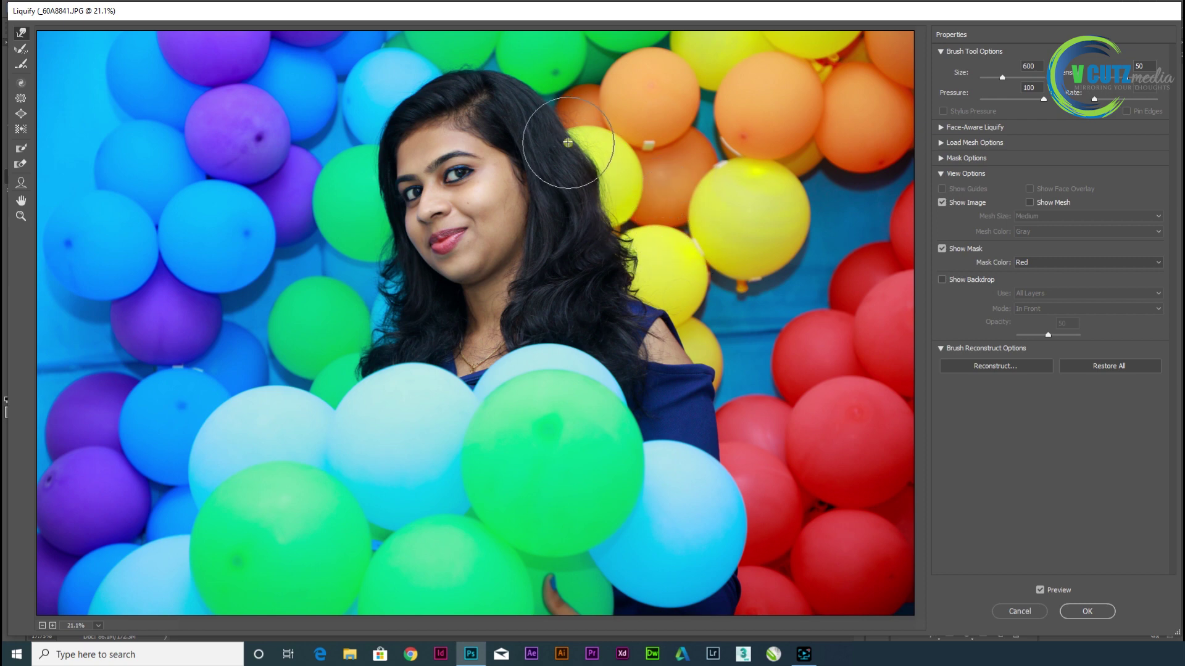
key("bracketleft")
key("bracketleft")
key("bracketleft")
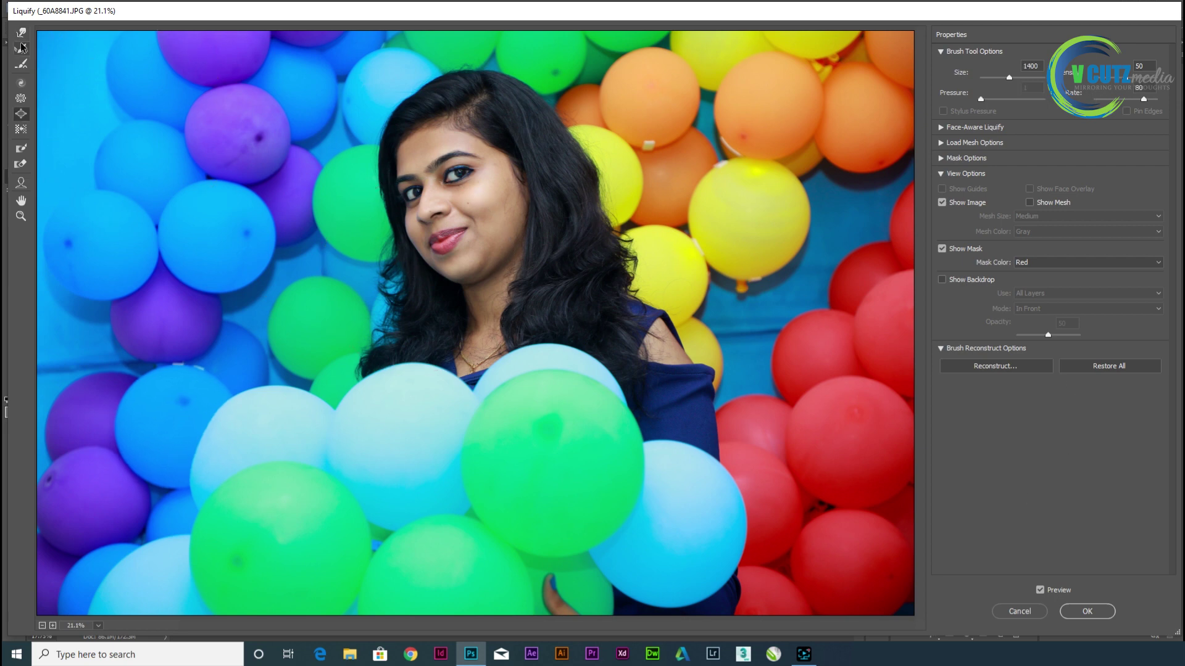
- Restore the warped edge of the hair down to the shoulder with the Reconstruct tool at brush size 900
left_click(22, 48)
key("bracketright")
key("bracketright")
key("bracketright")
key("bracketright")
key("bracketright")
key("bracketright")
key("bracketright")
key("bracketright")
key("bracketright")
key("bracketright")
key("bracketright")
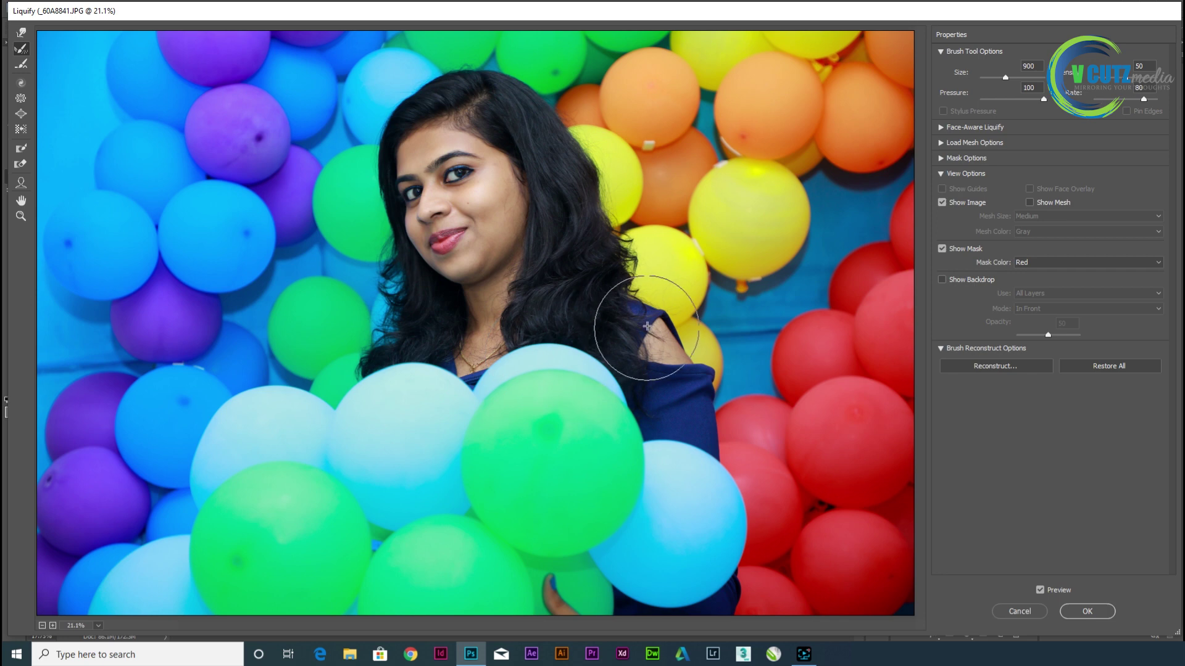
mouse_move(631, 237)
left_mouse_down()
mouse_move(584, 193)
mouse_move(593, 179)
mouse_move(601, 291)
left_mouse_up()
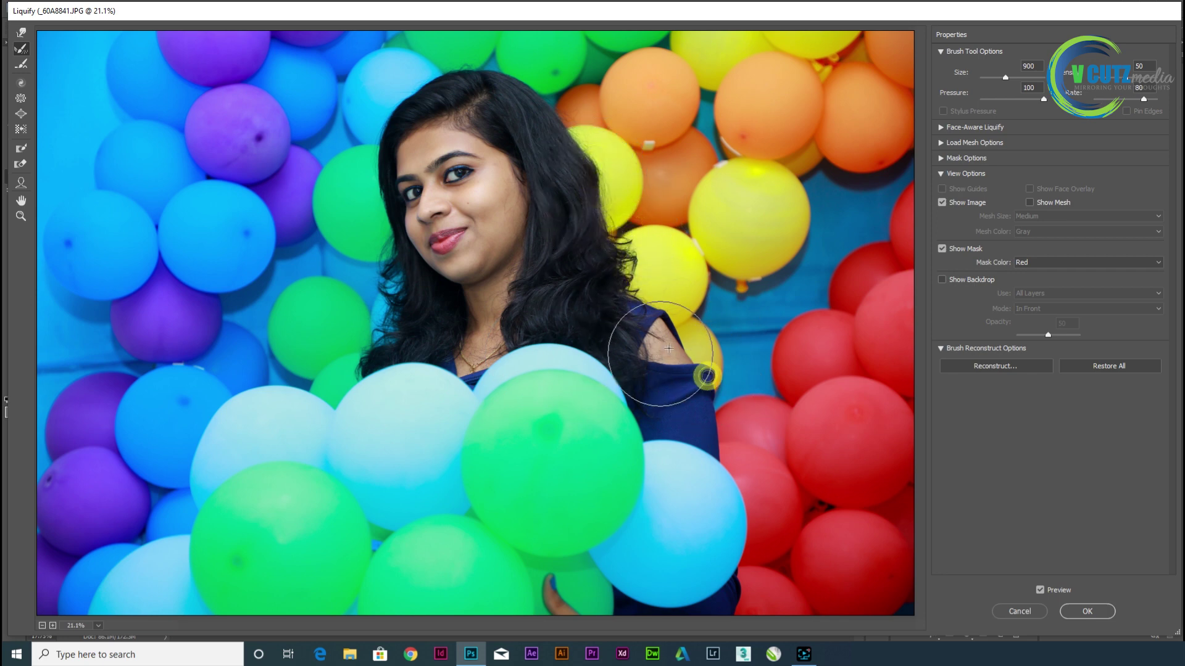
left_click_drag(674, 302, 627, 291)
left_click_drag(613, 233, 591, 236)
mouse_move(578, 147)
left_mouse_down()
mouse_move(560, 154)
mouse_move(540, 130)
left_mouse_up()
mouse_move(535, 88)
left_mouse_down()
mouse_move(494, 59)
mouse_move(539, 106)
mouse_move(634, 285)
mouse_move(617, 264)
left_mouse_up()
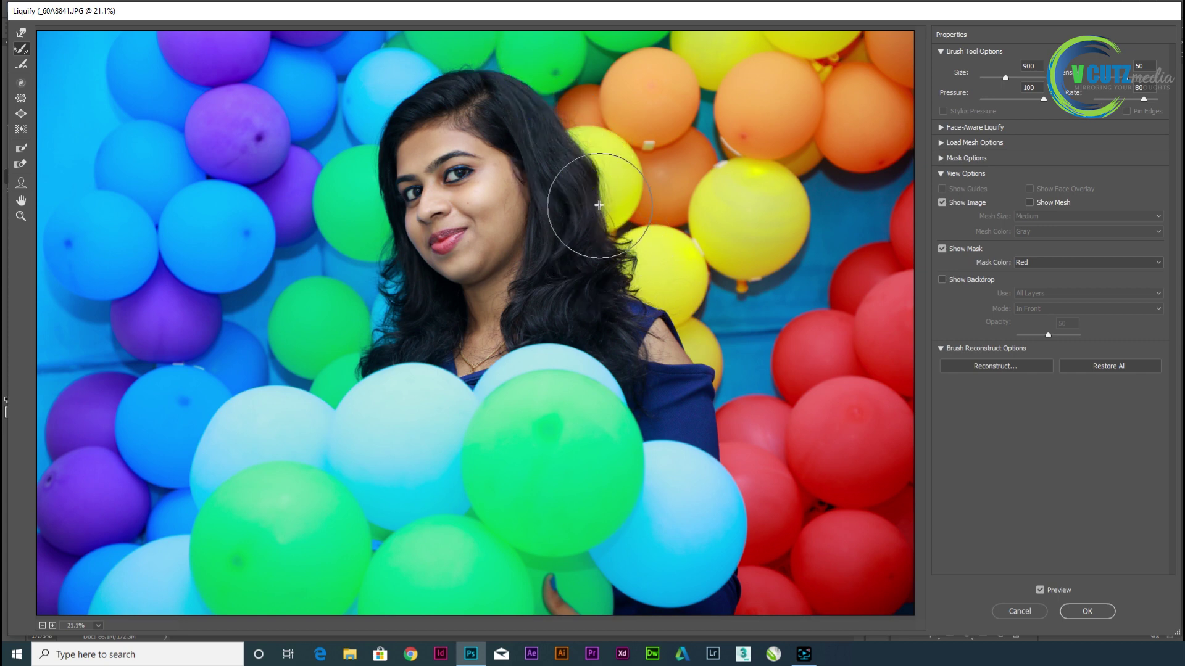
left_click_drag(597, 195, 604, 274)
left_click(598, 248)
left_click(645, 322)
left_click(694, 362)
- Push the hair edge near the shoulder outward with Forward Warp at size 600, and soften the bulge with an enlarged Smooth brush
left_click(21, 65)
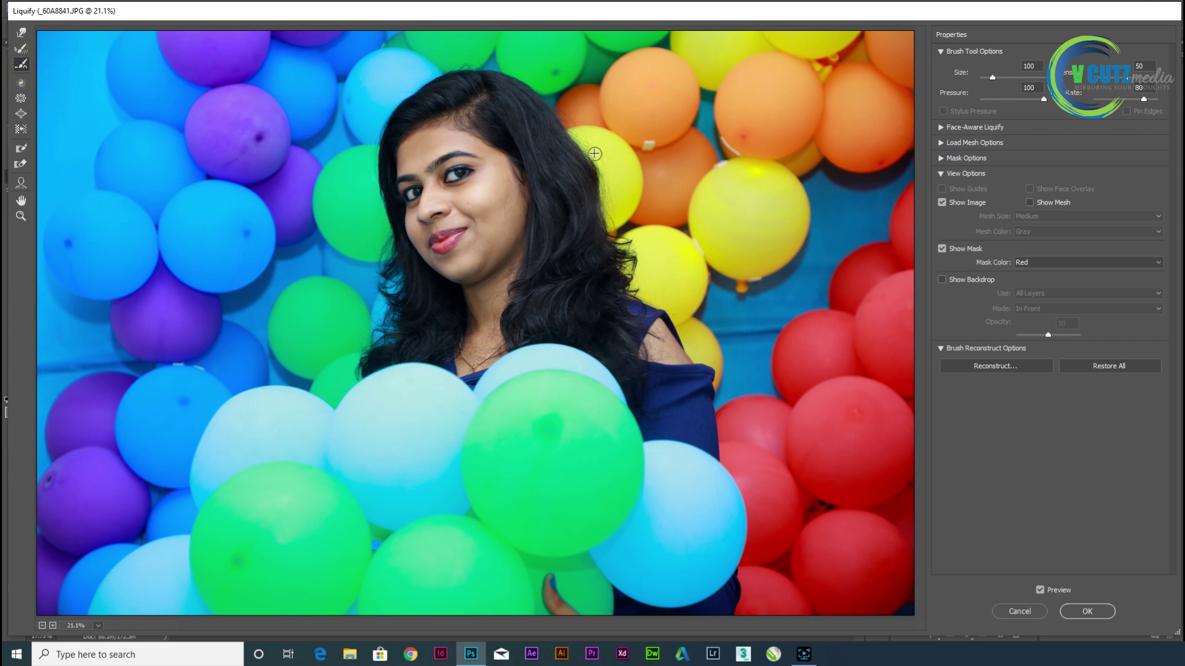
left_click(21, 31)
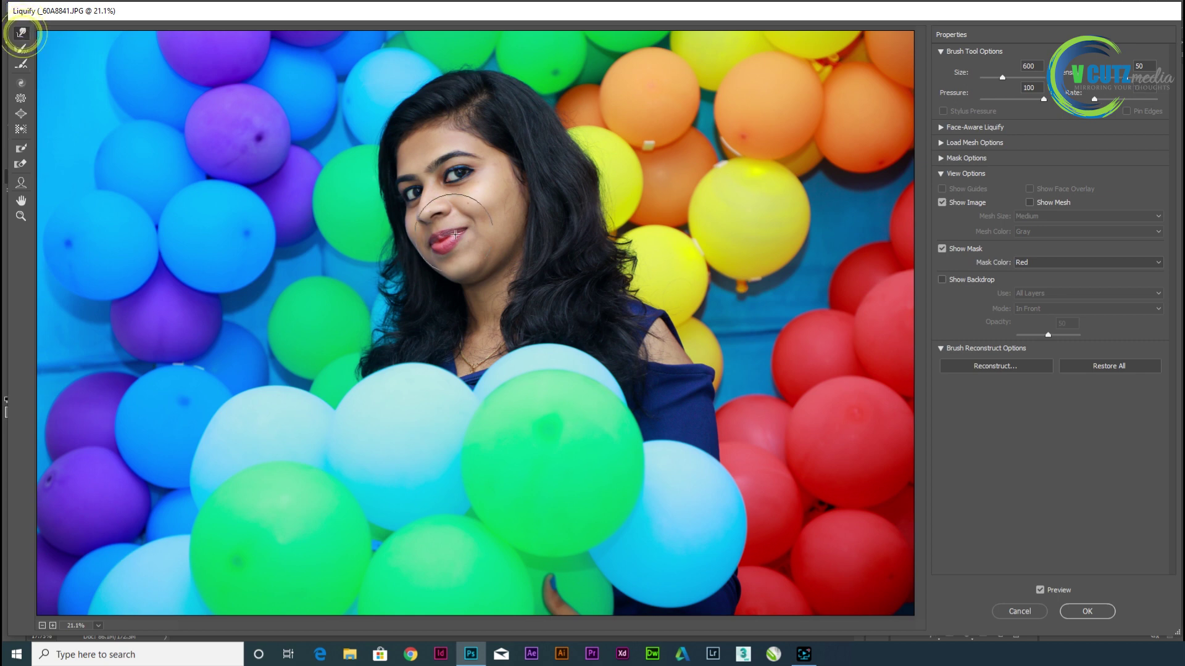
left_click(20, 65)
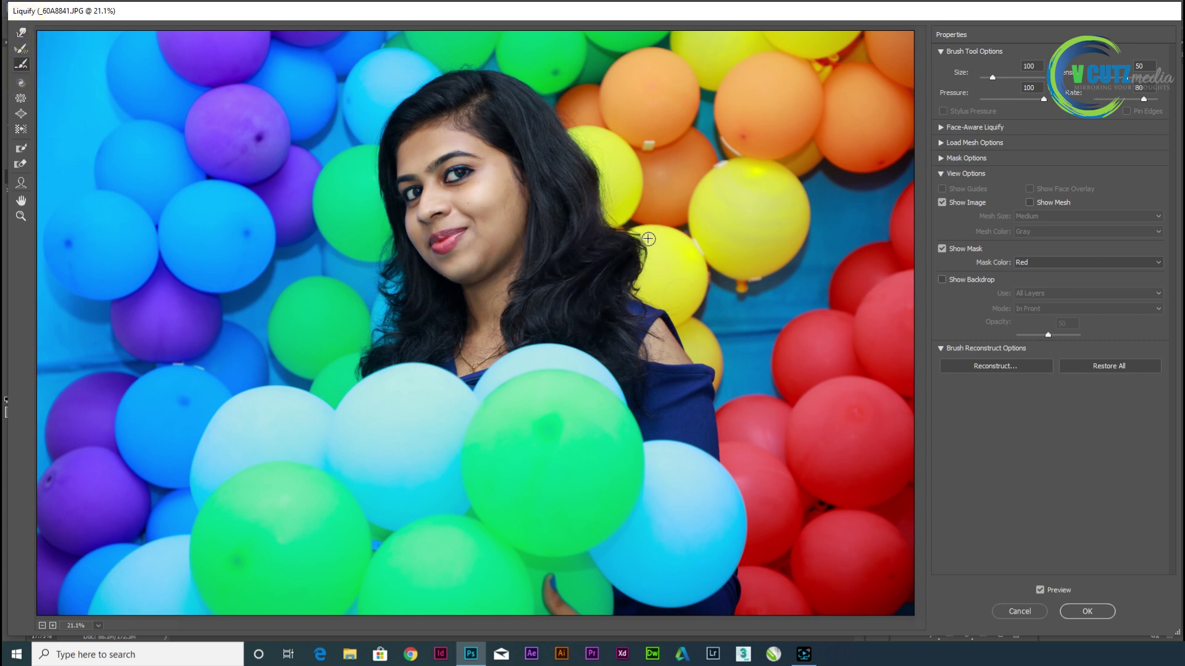
key("bracketright")
key("bracketright")
key("bracketright")
key("bracketright")
key("bracketright")
key("bracketright")
key("bracketright")
key("bracketright")
key("bracketright")
mouse_move(634, 255)
left_mouse_down()
mouse_move(633, 266)
mouse_move(607, 231)
mouse_move(639, 253)
left_mouse_up()
left_click(633, 244)
mouse_move(607, 222)
left_mouse_down()
mouse_move(614, 277)
mouse_move(607, 224)
mouse_move(640, 234)
left_mouse_up()
- Twirl the edge of the blue sleeve at the shoulder with the Twirl Clockwise tool at size 1100, and undo the last twirl
left_click(19, 83)
key("bracketright")
key("bracketright")
key("bracketright")
key("bracketright")
key("bracketright")
key("bracketright")
key("bracketright")
key("bracketright")
key("bracketright")
key("bracketright")
key("bracketright")
key("bracketright")
key("bracketright")
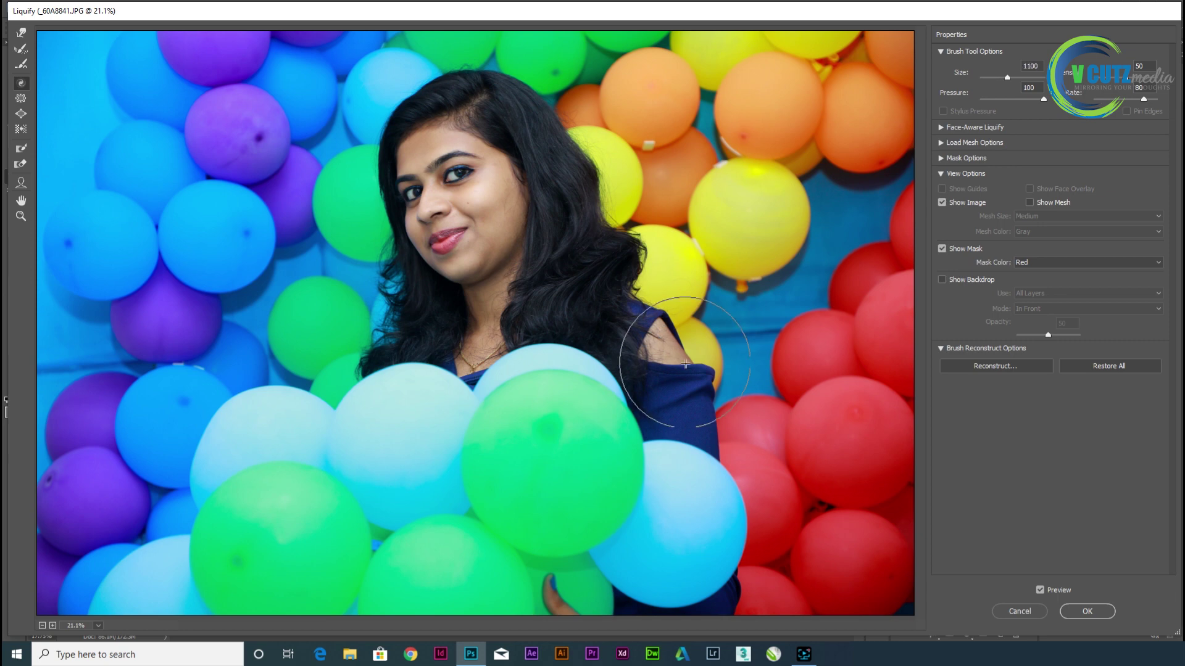
left_click(706, 367)
left_click_drag(706, 367, 705, 358)
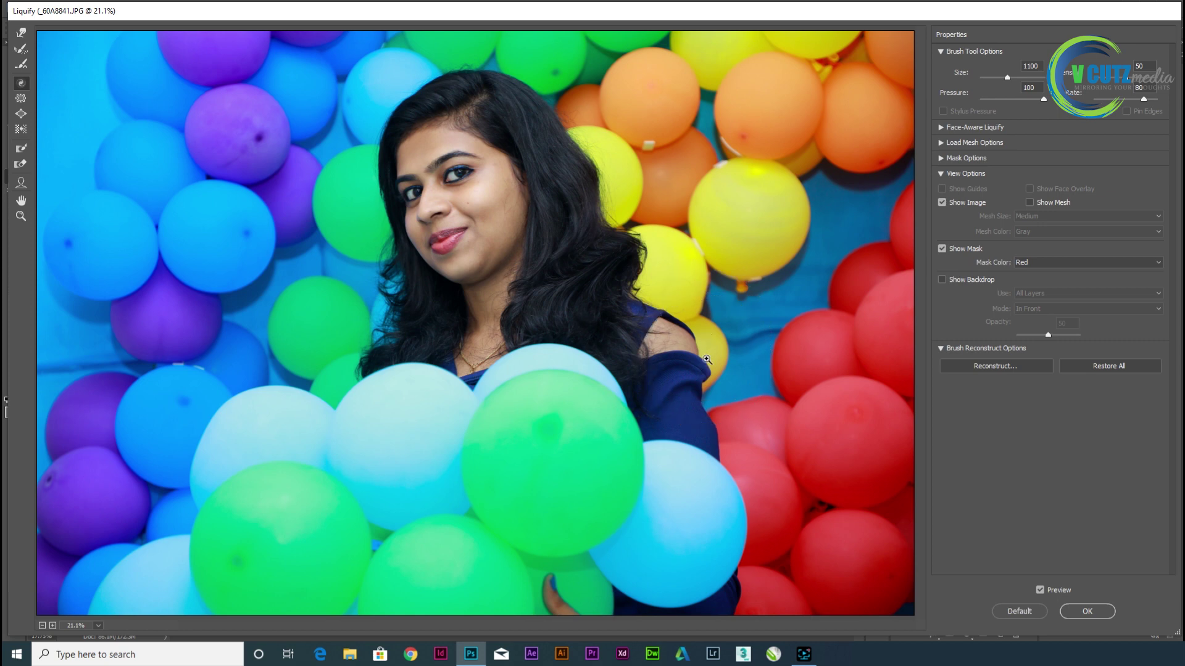
key("ctrl+z")
- Pucker the bright blue balloon below the purple one with the Pucker tool at brush size 800
left_click(21, 98)
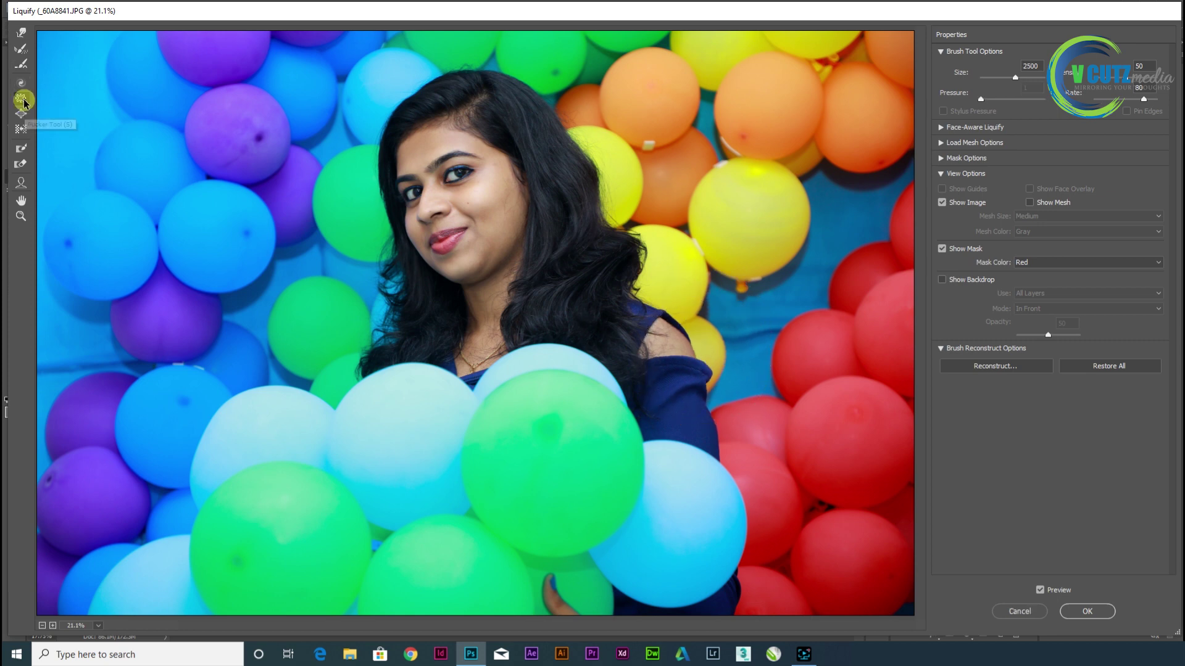
key("bracketleft")
key("bracketleft")
key("bracketleft")
key("bracketleft")
key("bracketleft")
key("bracketleft")
key("bracketleft")
key("bracketleft")
key("bracketleft")
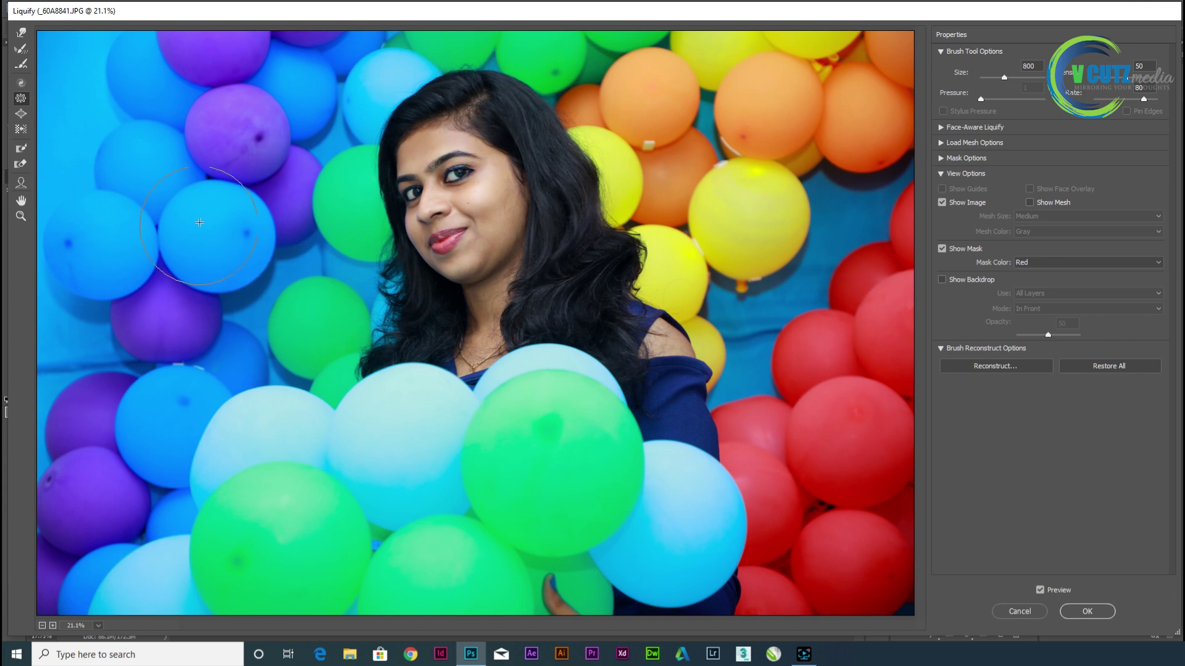
left_click(225, 232)
- Shrink the bright blue balloon and the neighbouring blue and purple balloons with the Pucker tool at size 1500
key("bracketright")
key("bracketright")
key("bracketright")
key("bracketright")
key("bracketright")
key("bracketright")
key("bracketright")
key("bracketleft")
key("bracketleft")
left_click(204, 238)
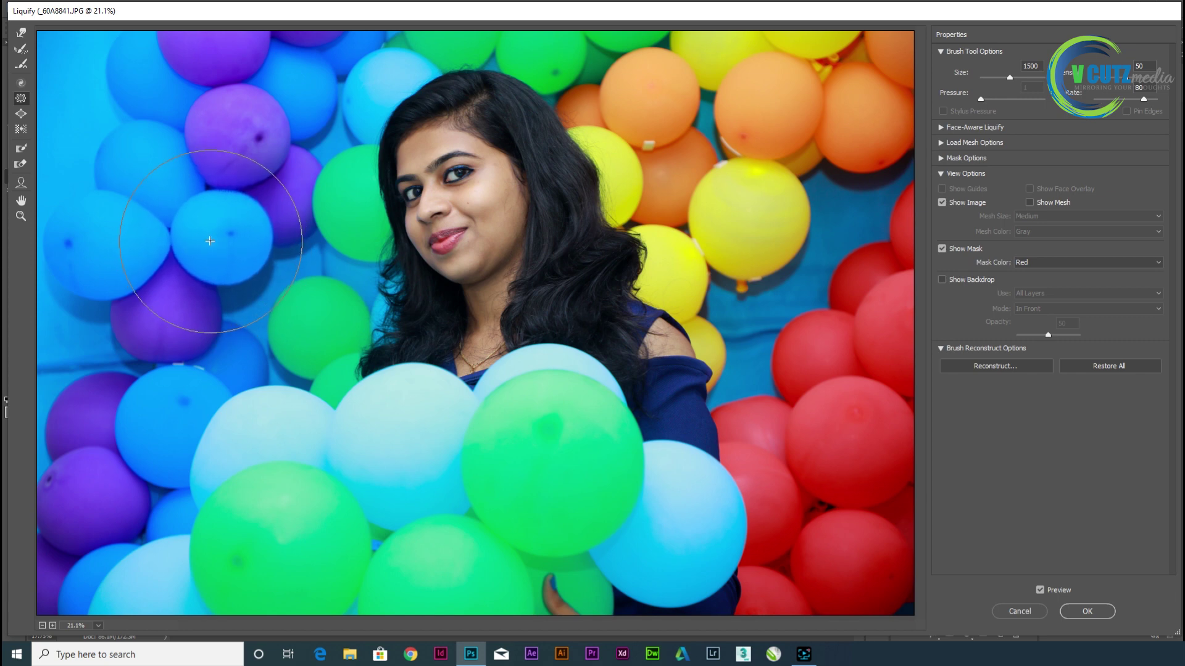
left_click(115, 257)
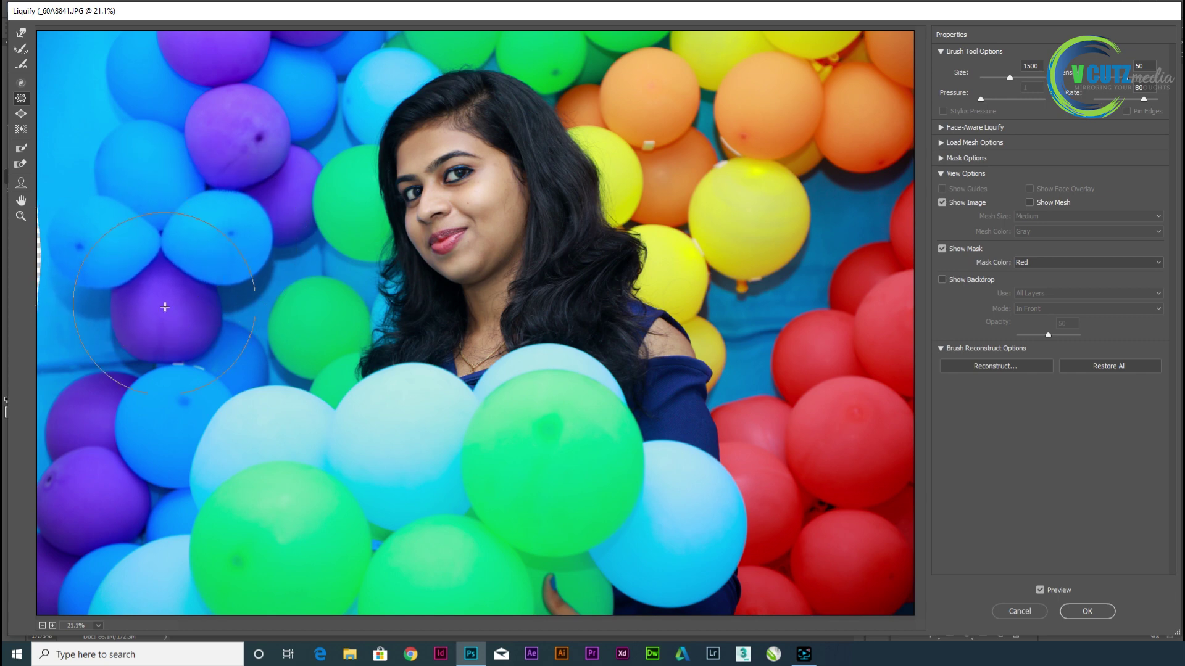
left_click(166, 325)
left_click(155, 182)
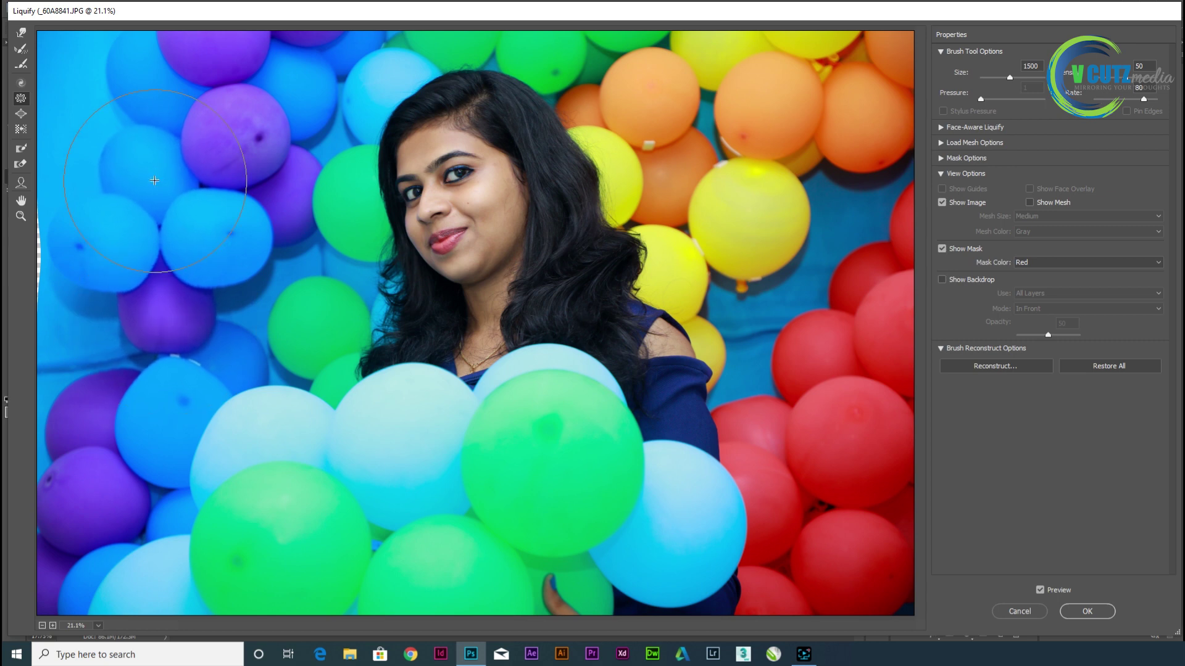
left_click(236, 132)
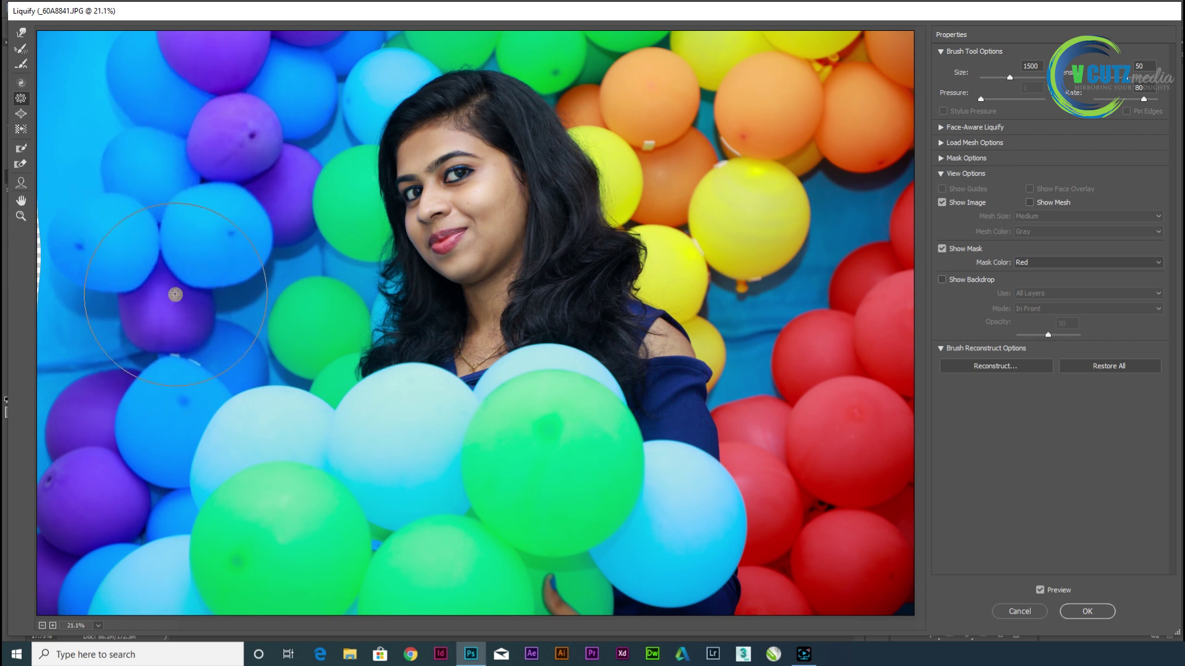
left_click(194, 251)
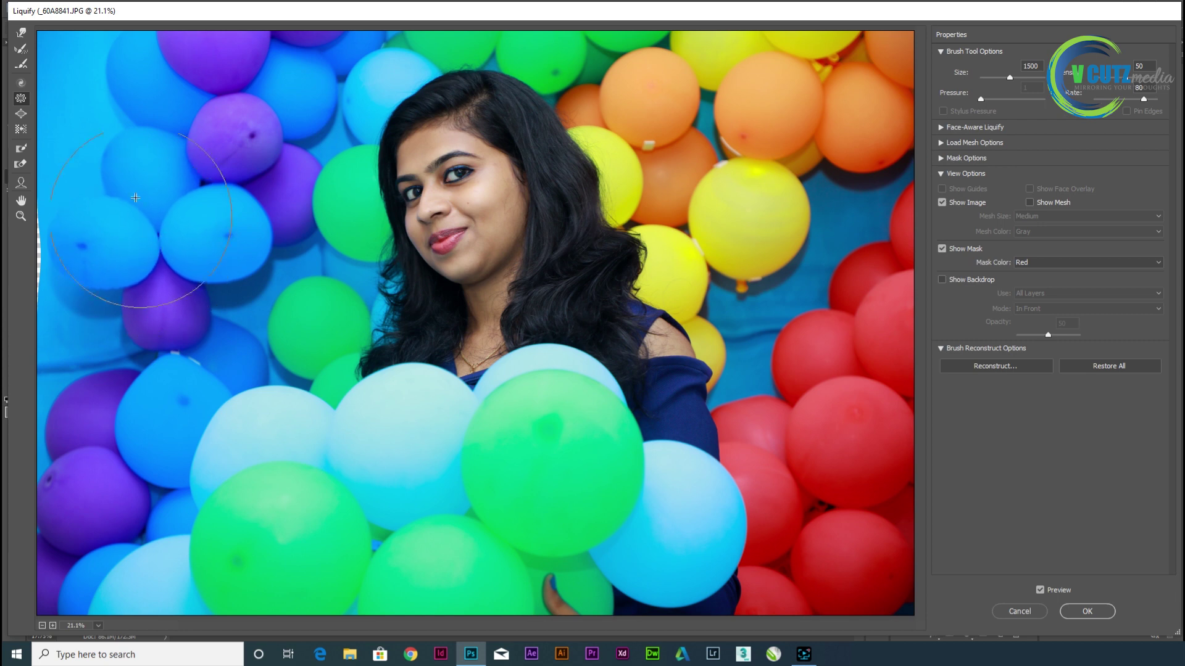
- Enlarge the puckered blue and purple balloons, the lower blue balloon and the large yellow balloon with the Bloat tool at size 1300
left_click(19, 114)
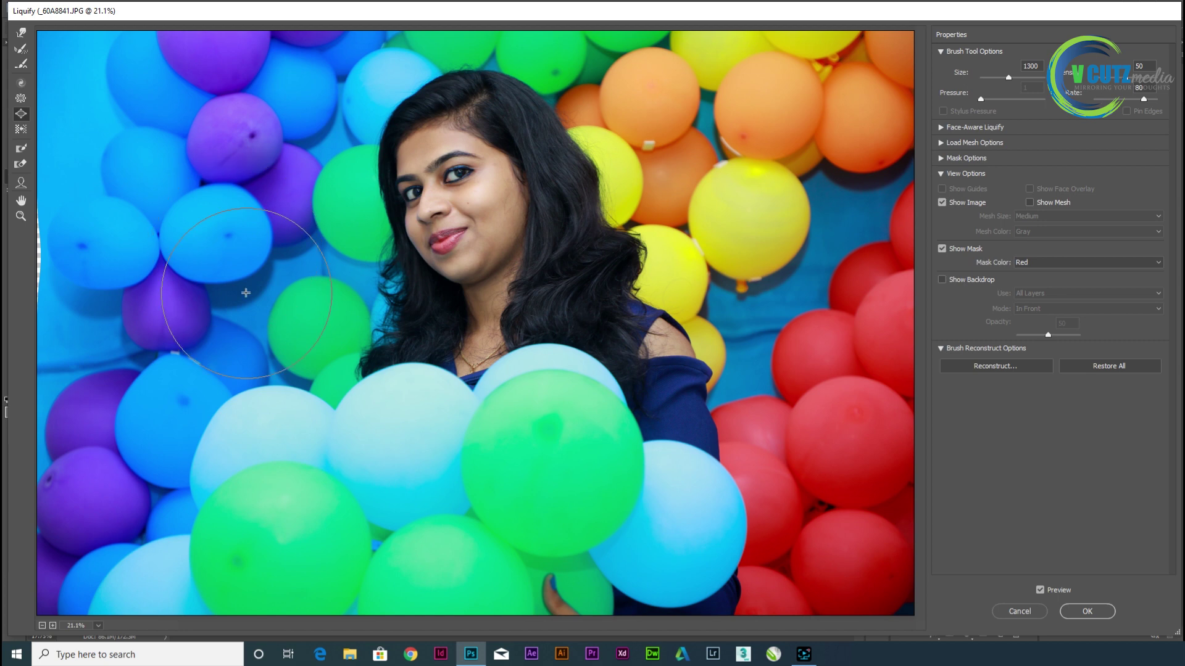
left_click(213, 220)
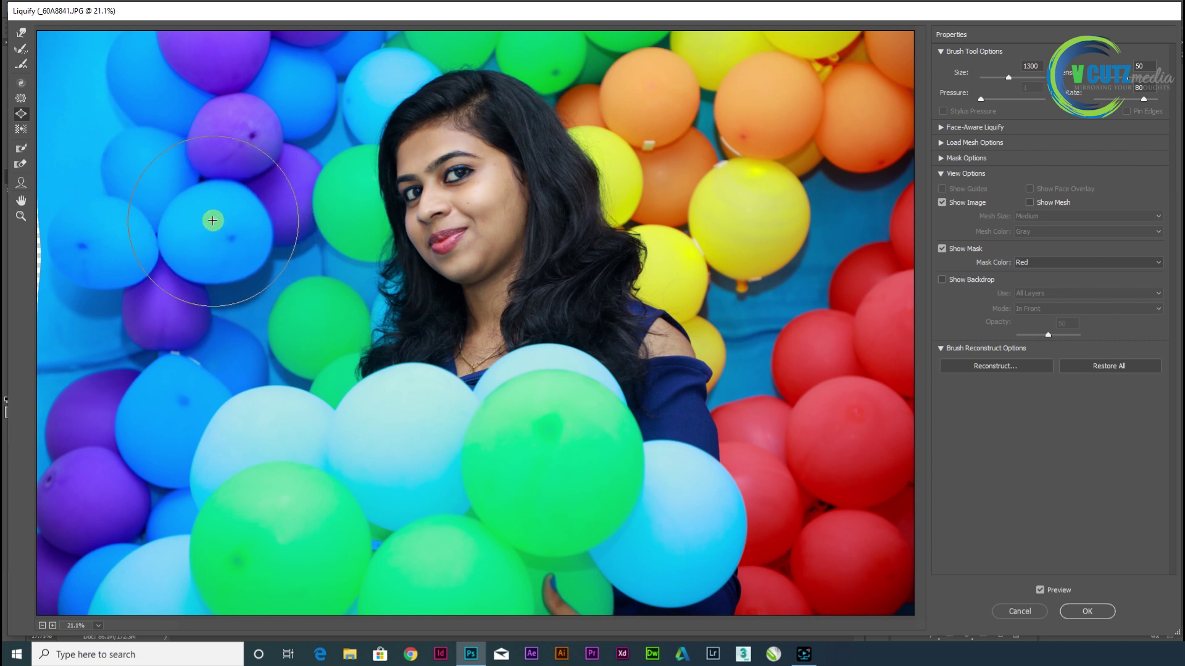
left_click(103, 241)
left_click(154, 297)
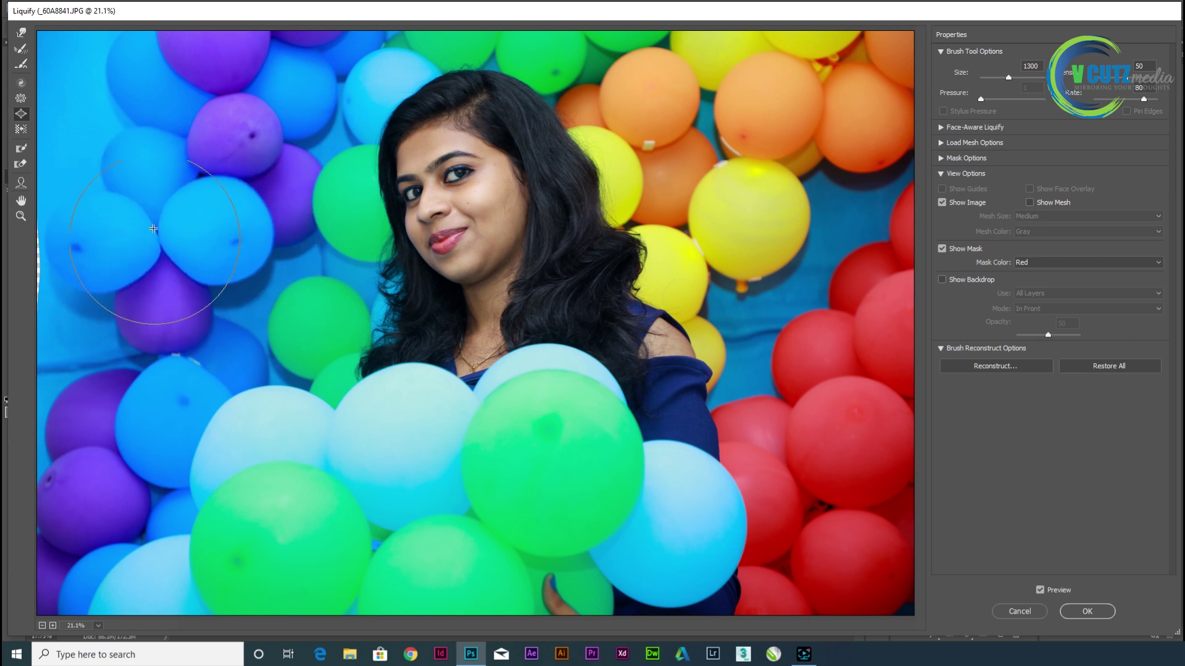
left_click(152, 183)
left_click(224, 146)
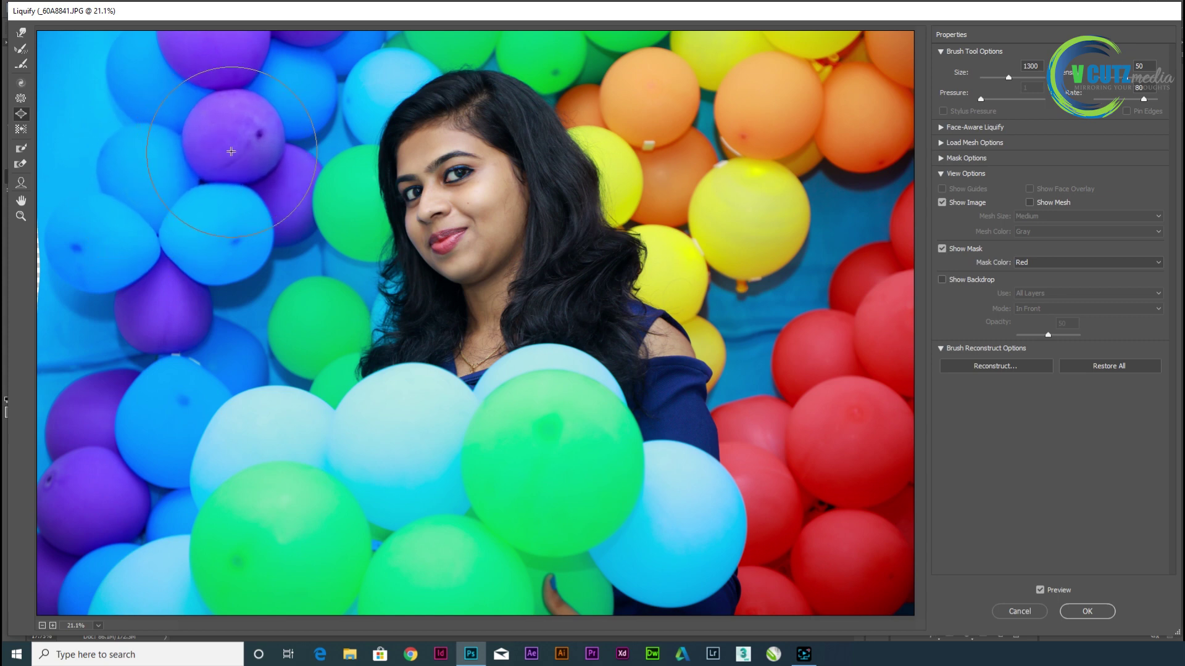
left_click(238, 149)
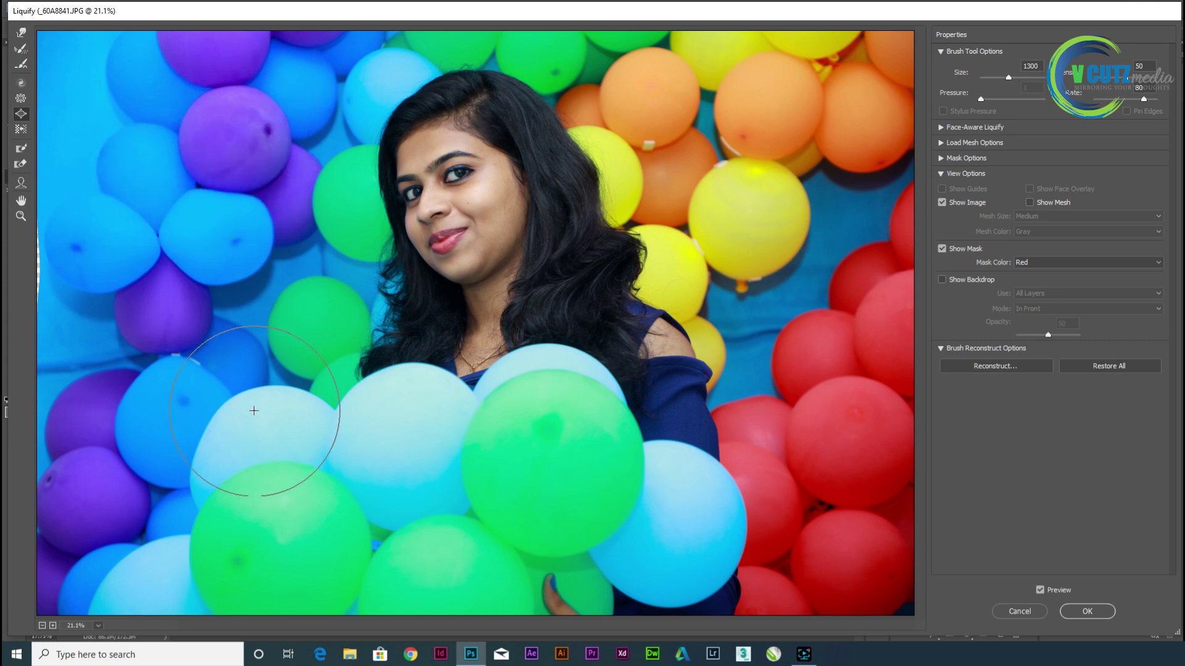
left_click(153, 405)
left_click(773, 194)
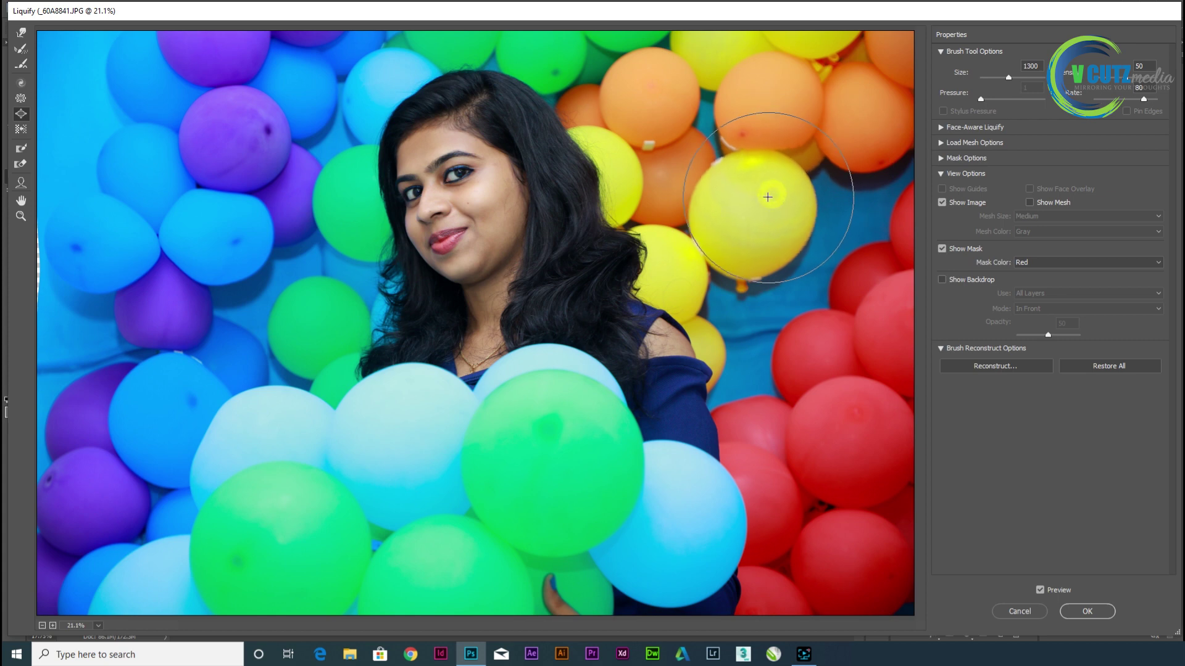
- Try the Push Left tool on the pale blue balloon and, at size 175, on the hair at the crown, undoing the strokes
left_click(21, 129)
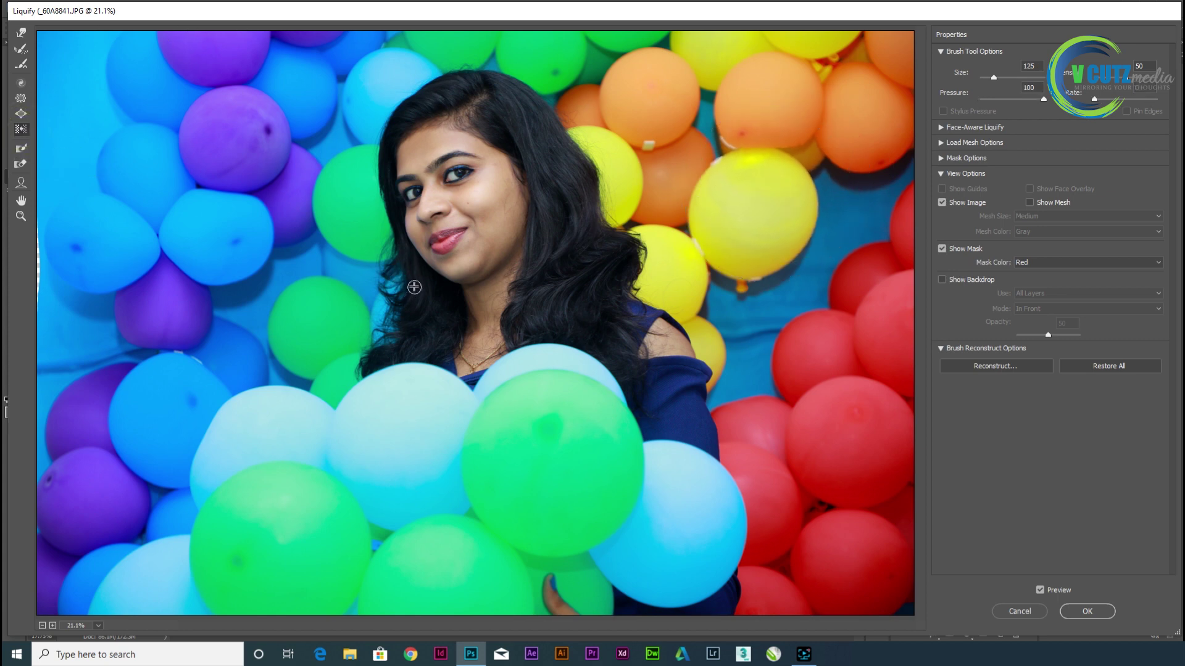
left_click(24, 129)
mouse_move(243, 436)
left_mouse_down()
mouse_move(223, 436)
mouse_move(240, 436)
left_mouse_up()
key("ctrl+z")
key("ctrl+z")
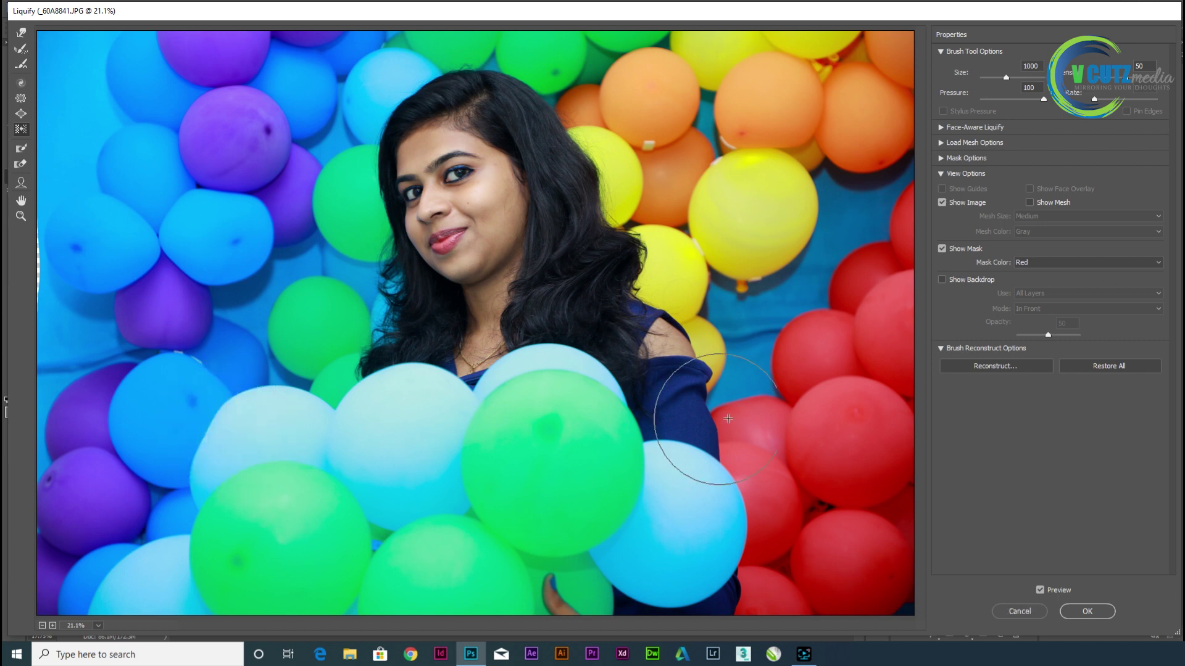
left_click_drag(389, 112, 428, 113)
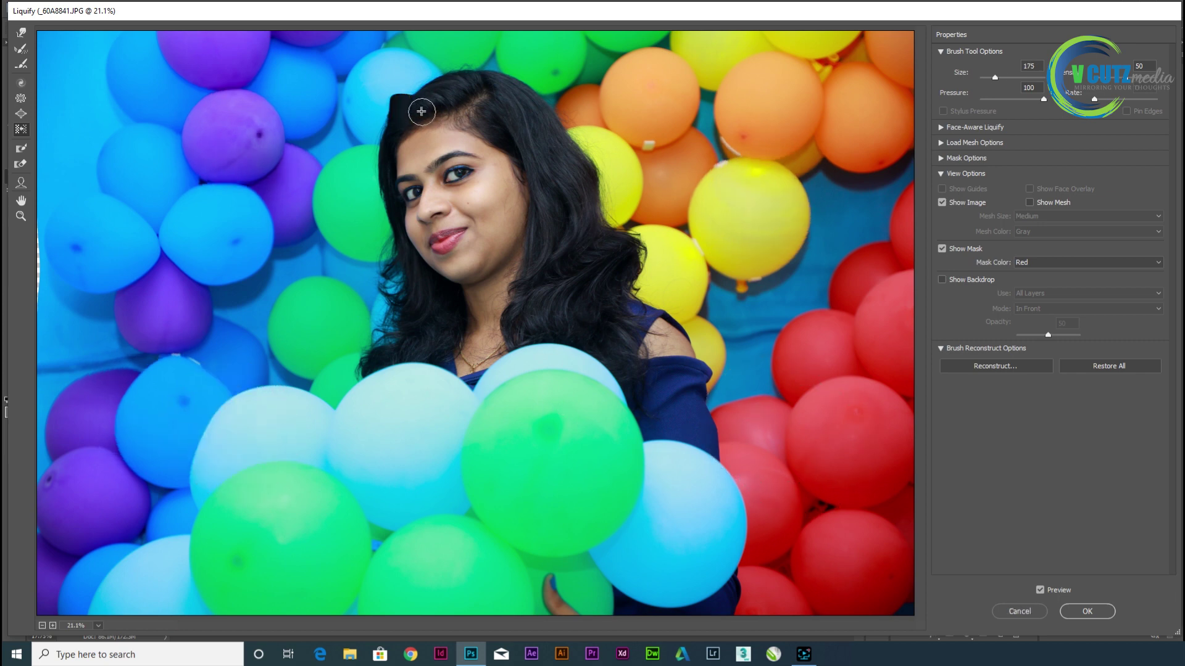
left_click_drag(412, 96, 432, 90)
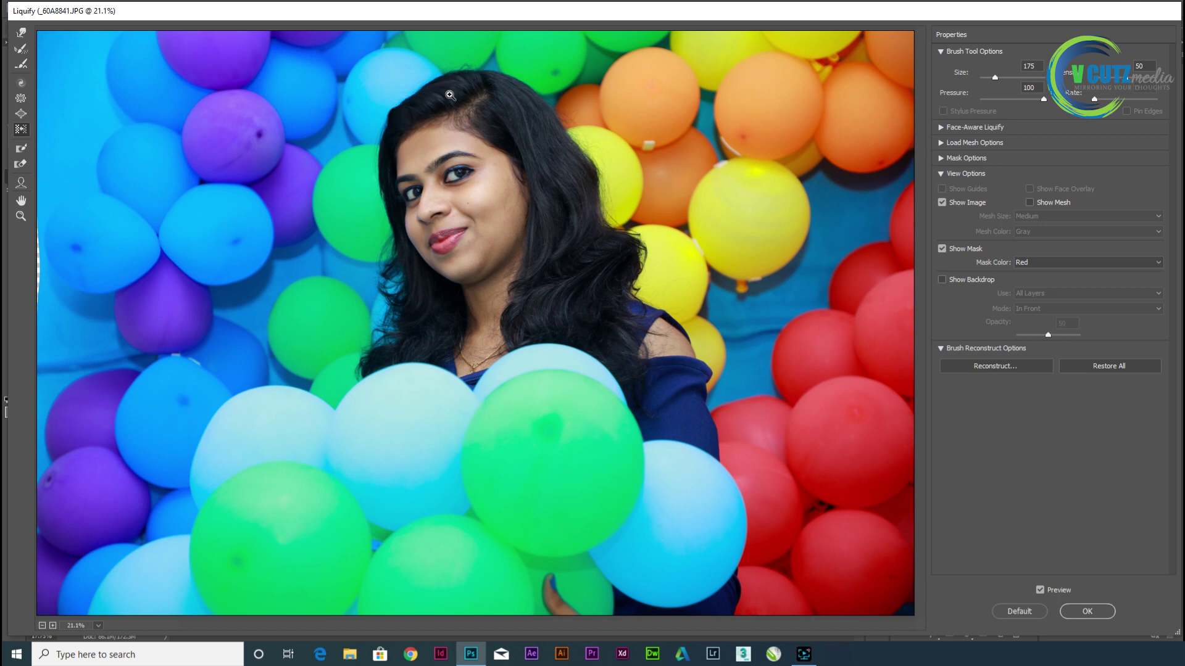
- Switch to the Freeze Mask tool with brush size 300
left_click(22, 150)
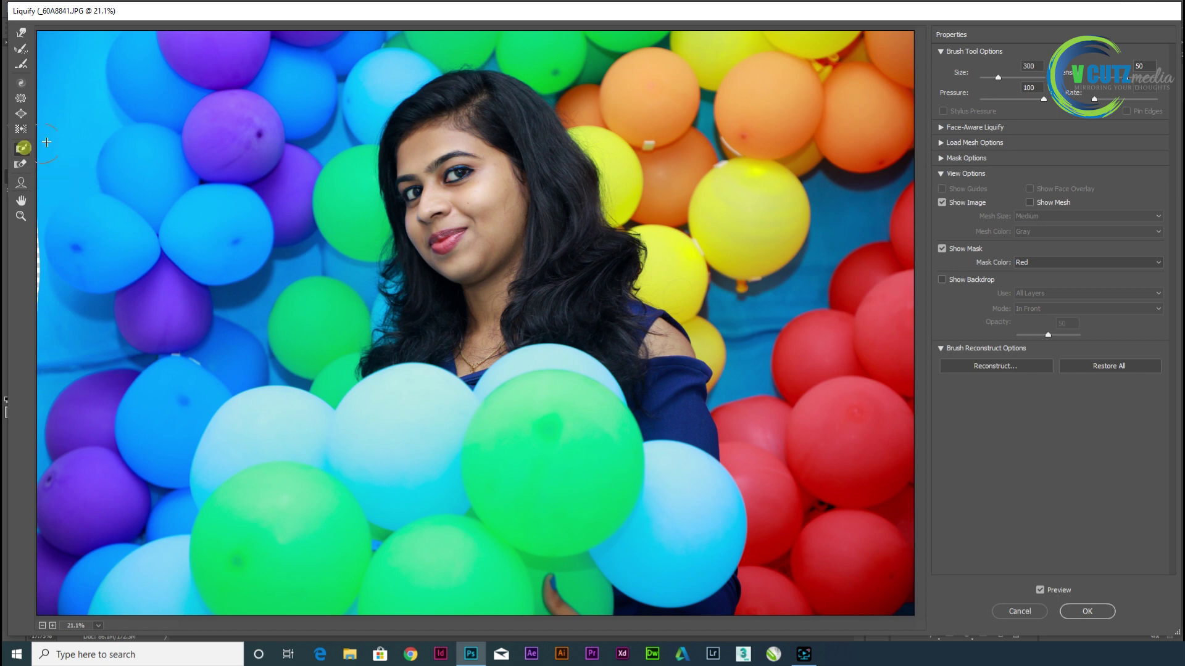